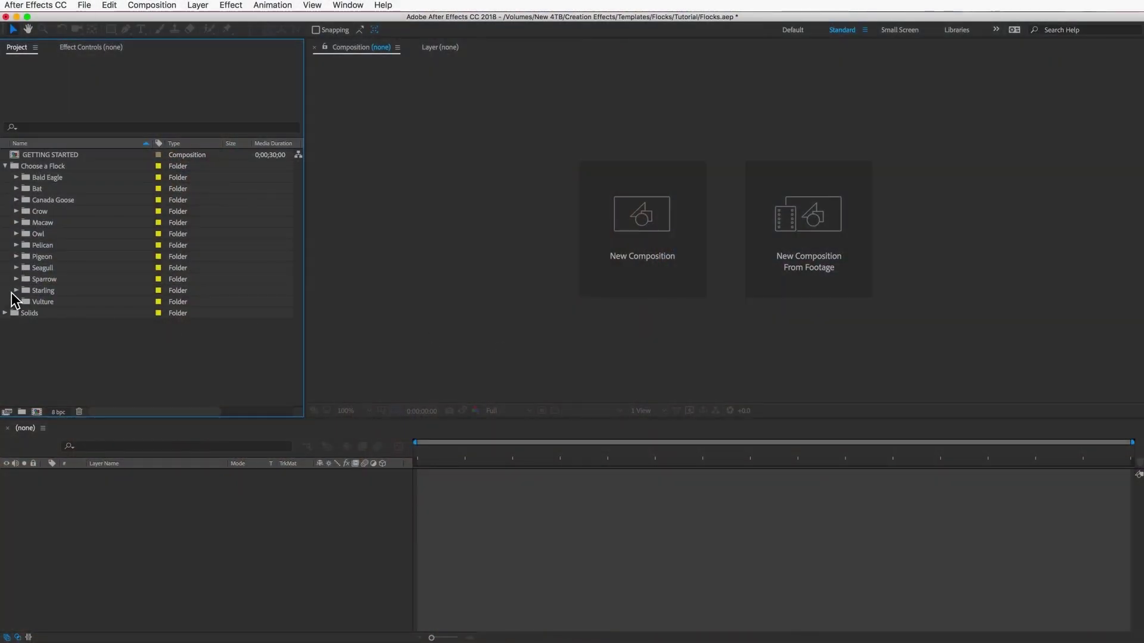
Open the Starling Murmuration composition and select the bird layers from Bird 3 down to Bird 1000.
click(16, 290)
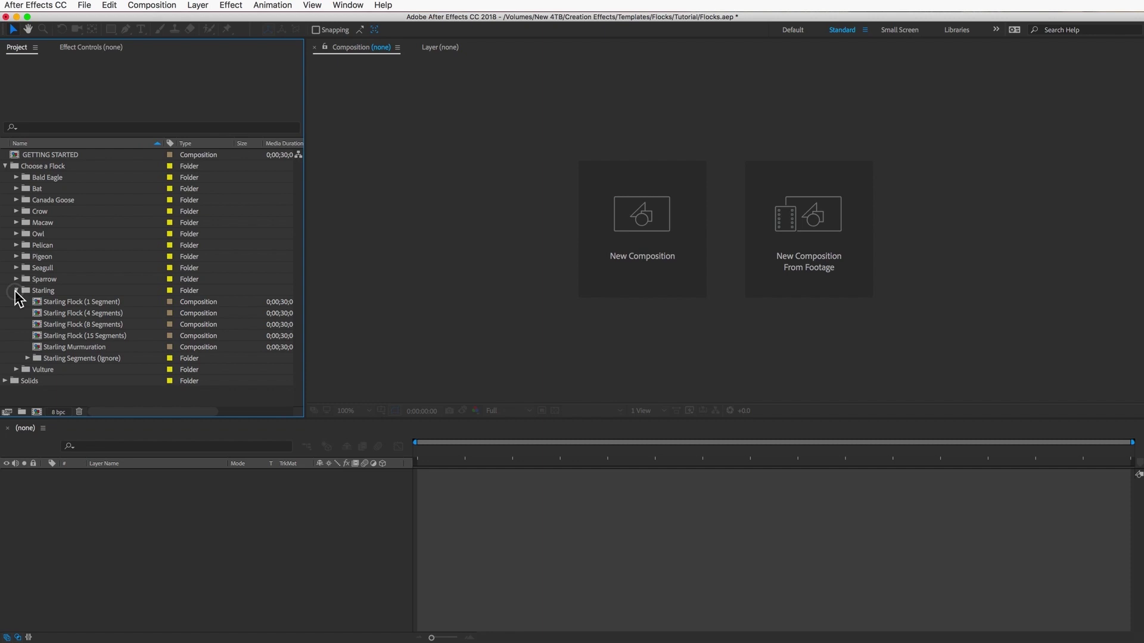
double_click(65, 347)
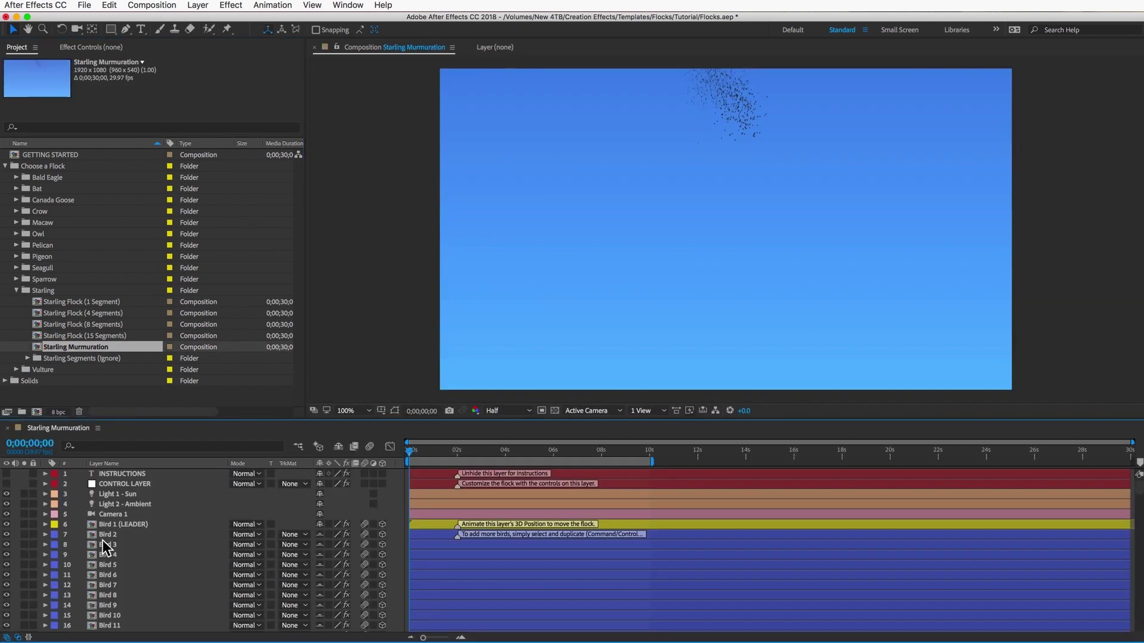
click(104, 545)
click(107, 555)
scroll(110, 569, down, 2)
scroll(110, 569, down, 3)
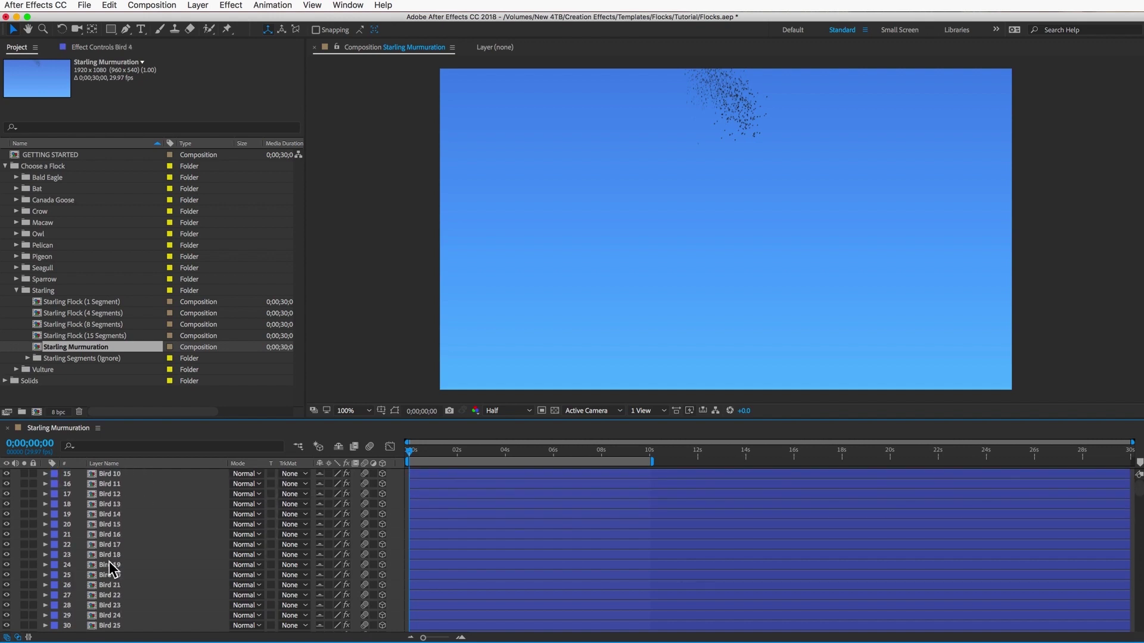
scroll(110, 569, up, 5)
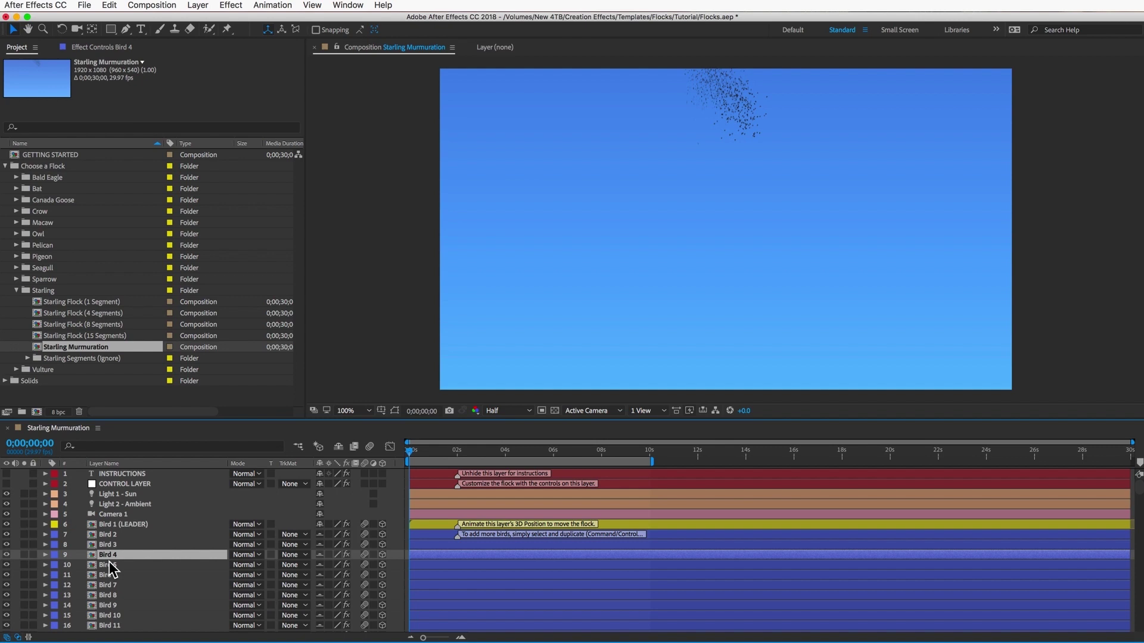
scroll(111, 568, down, 20)
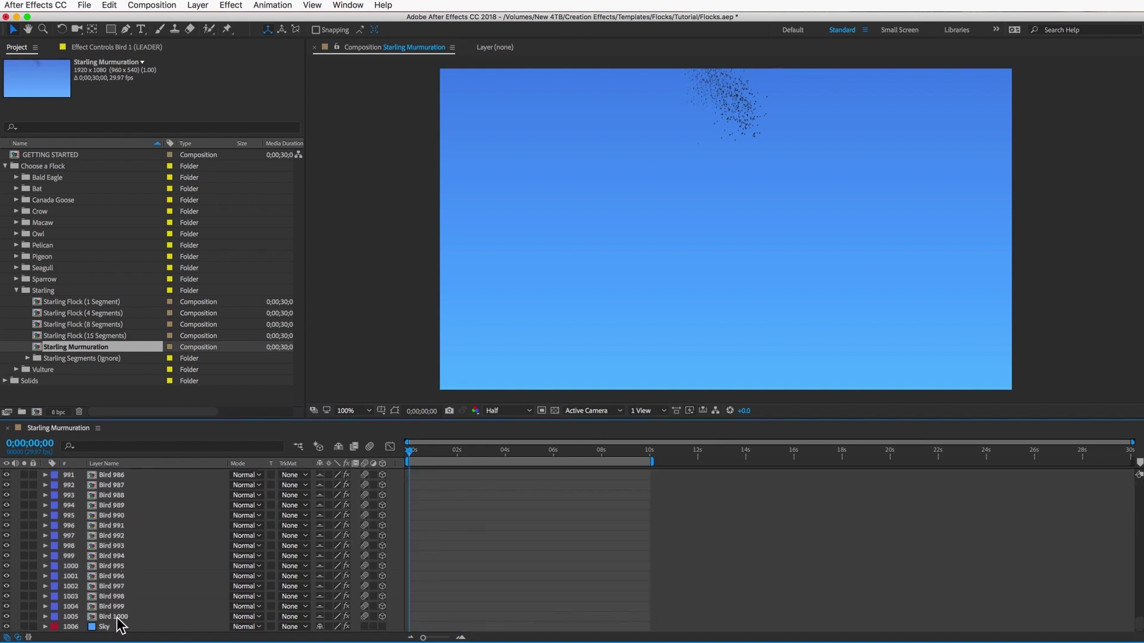
shift+click(116, 617)
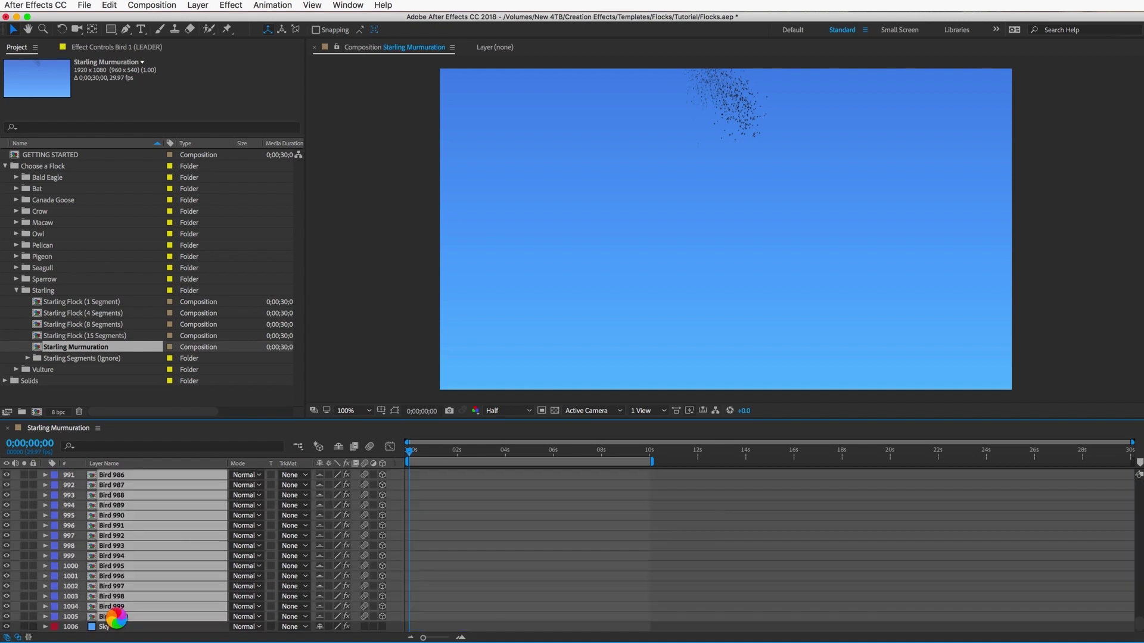
scroll(123, 536, up, 14)
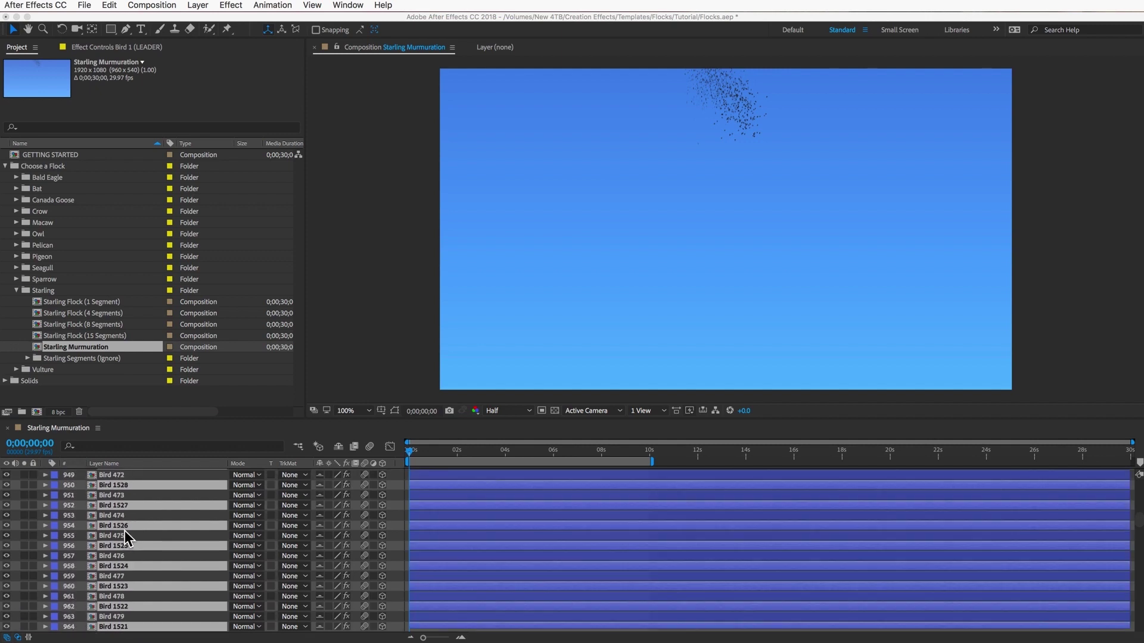
scroll(126, 538, up, 20)
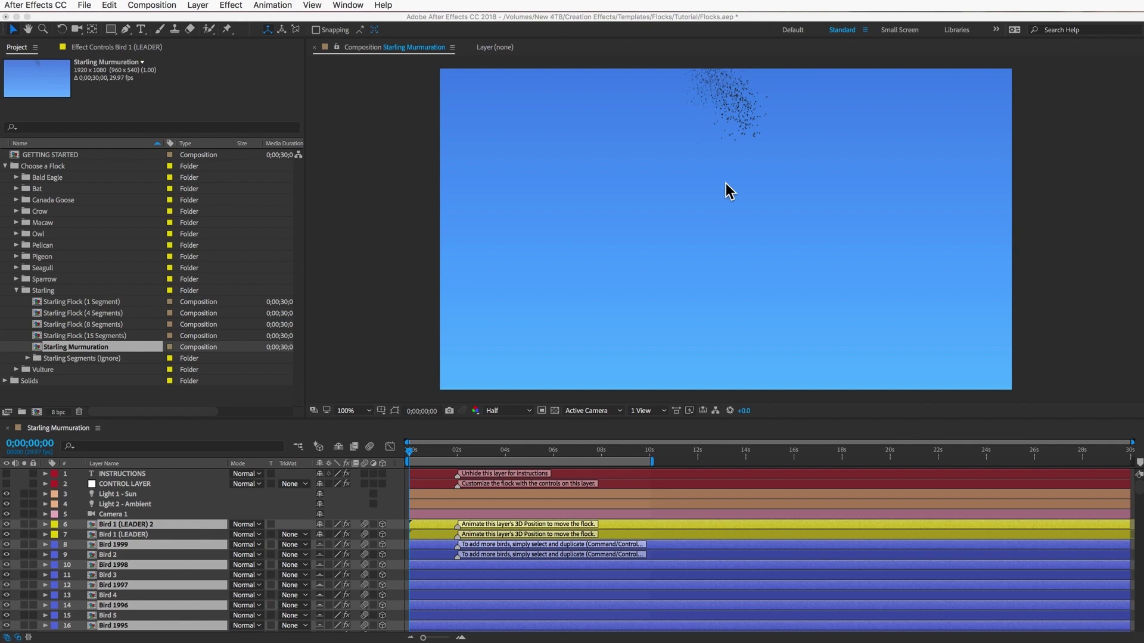
click(133, 486)
Set the CONTROL LAYER's flock Random Seed to 214.
click(92, 47)
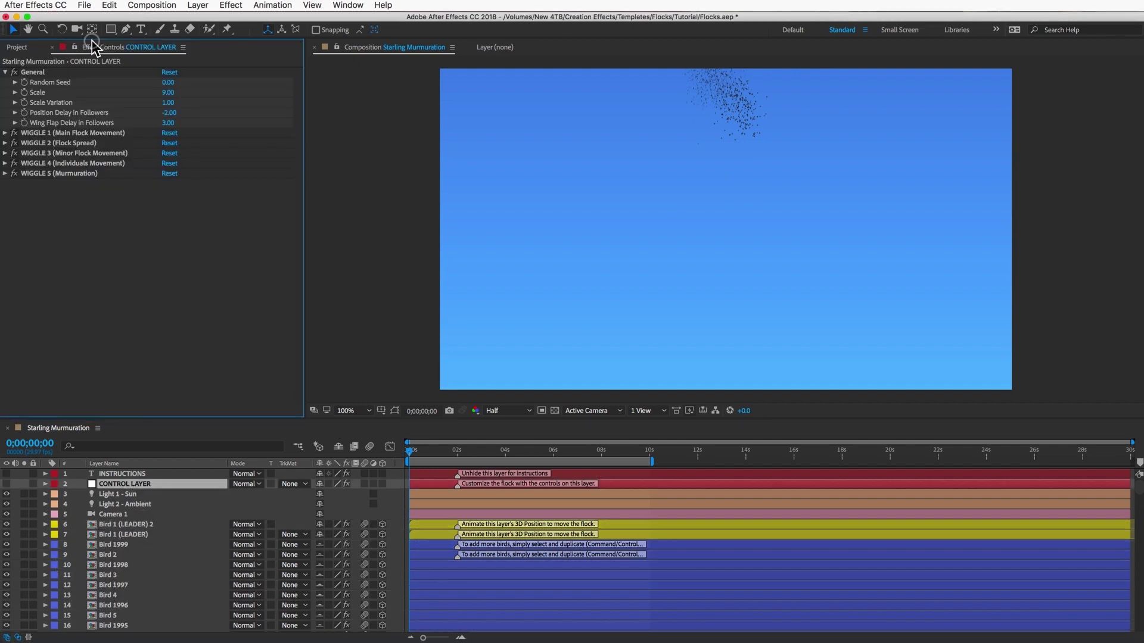
click(42, 82)
drag(167, 82, 289, 84)
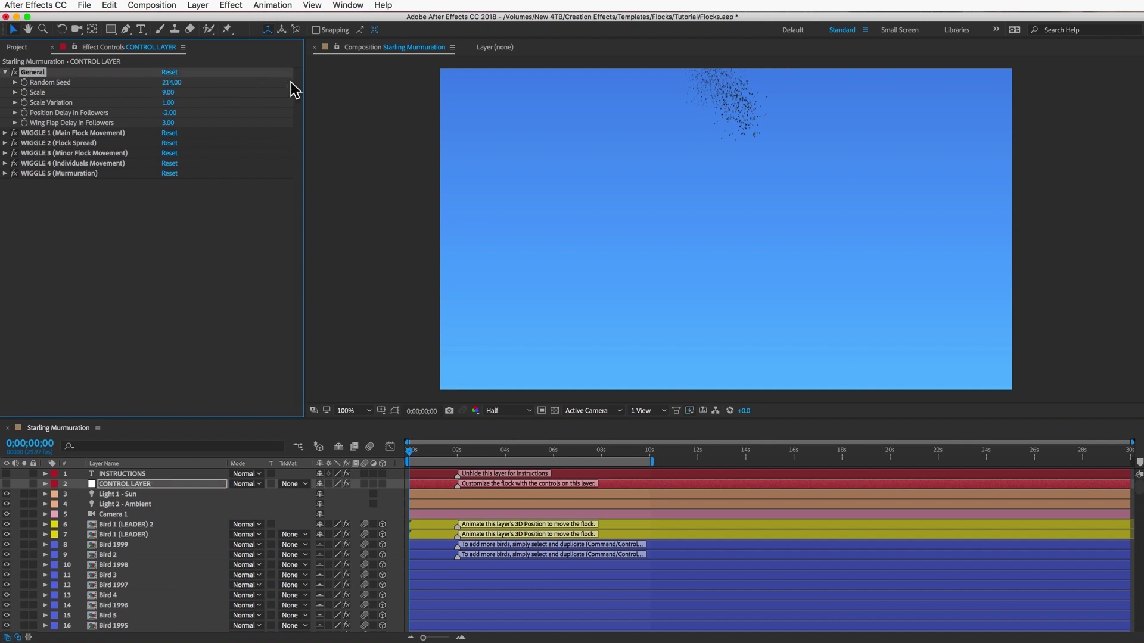
Extend the work area to the full 30 seconds and check the flock at 0;00;01;10.
click(653, 460)
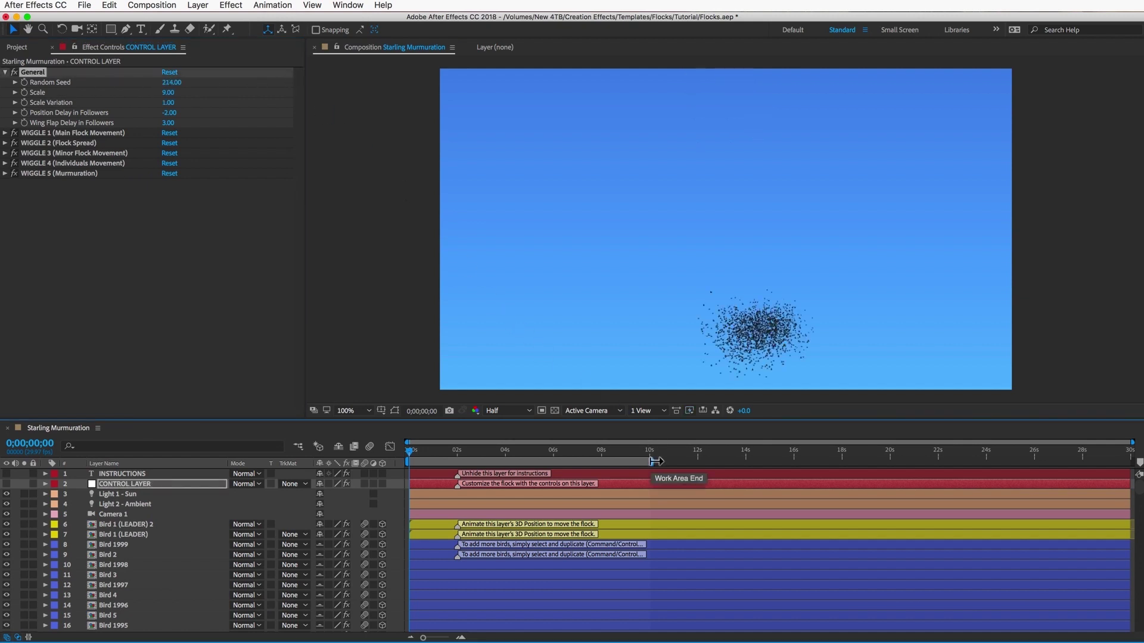
drag(654, 461, 892, 463)
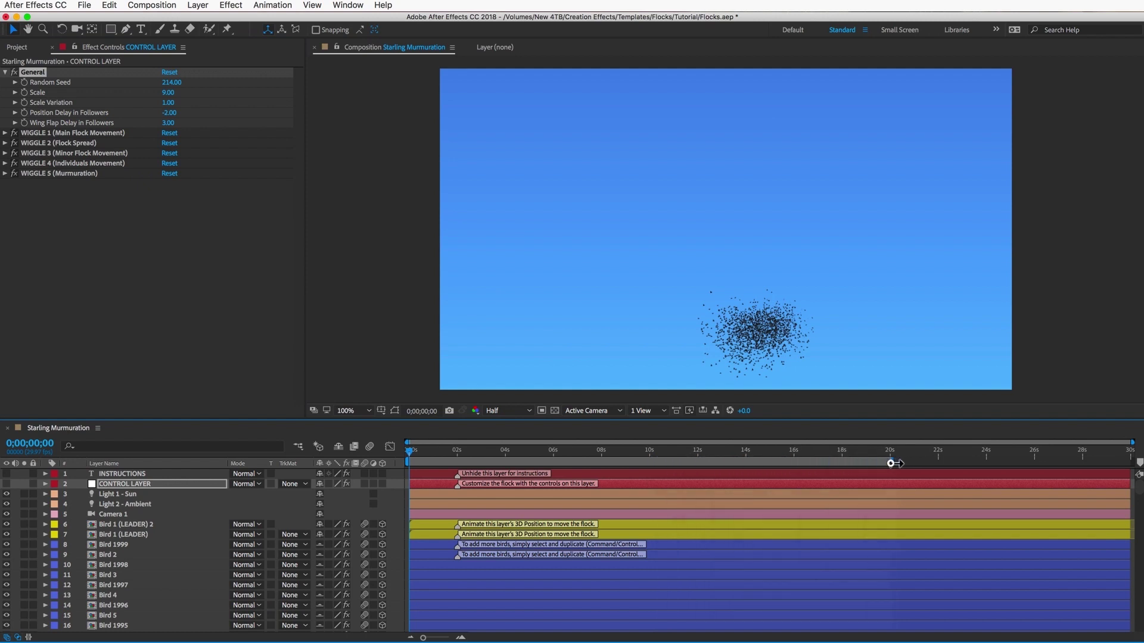
drag(892, 462, 1131, 463)
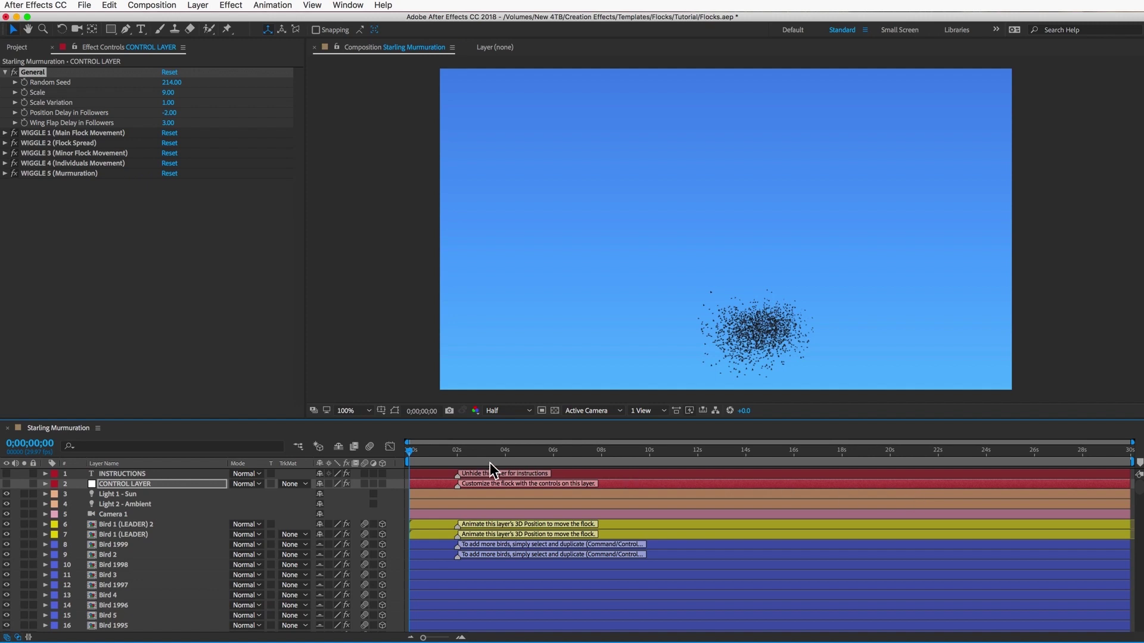
click(444, 452)
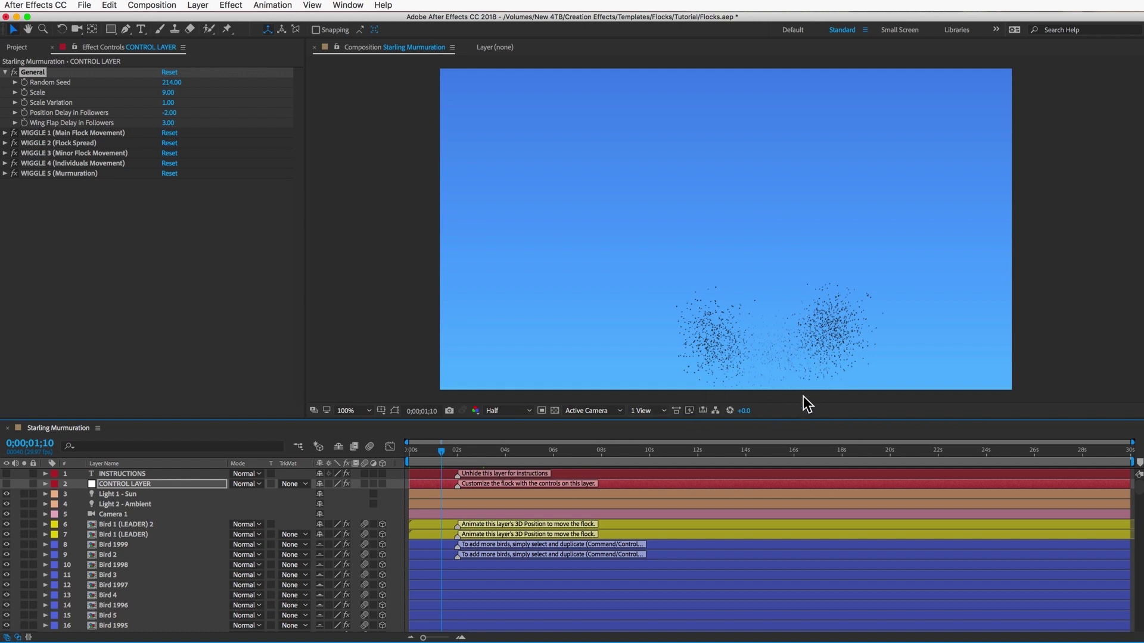
key(super+k)
Change the composition width to 2000 px.
click(466, 212)
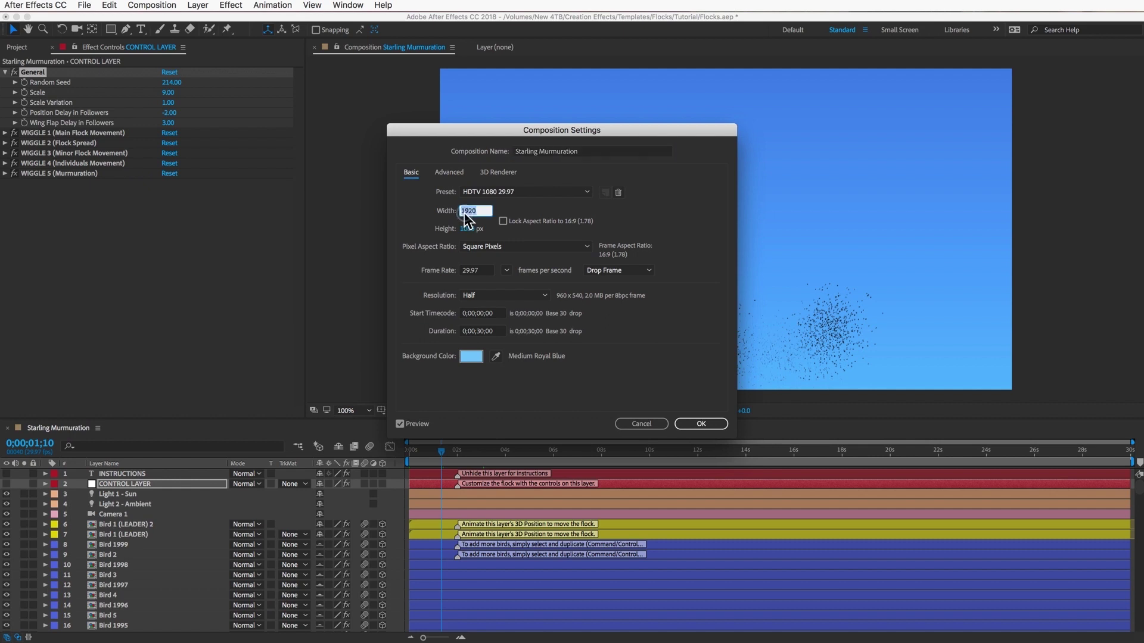
text(2000)
key(Return)
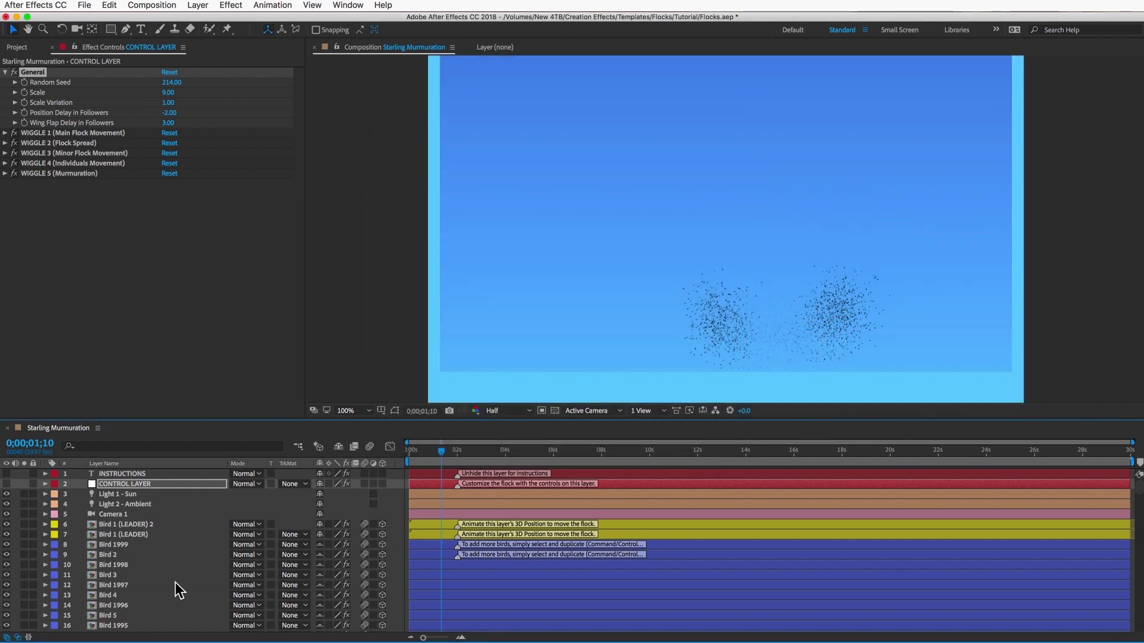
Hide the shy bird layers and the Sky layer, and show the transparency grid.
click(338, 447)
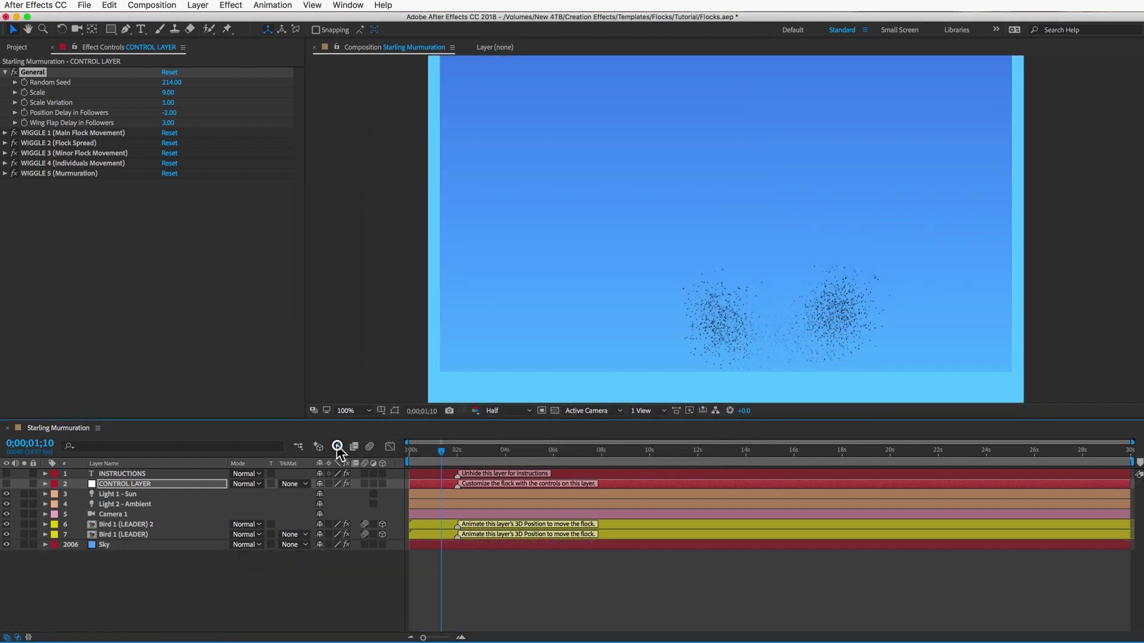
click(6, 544)
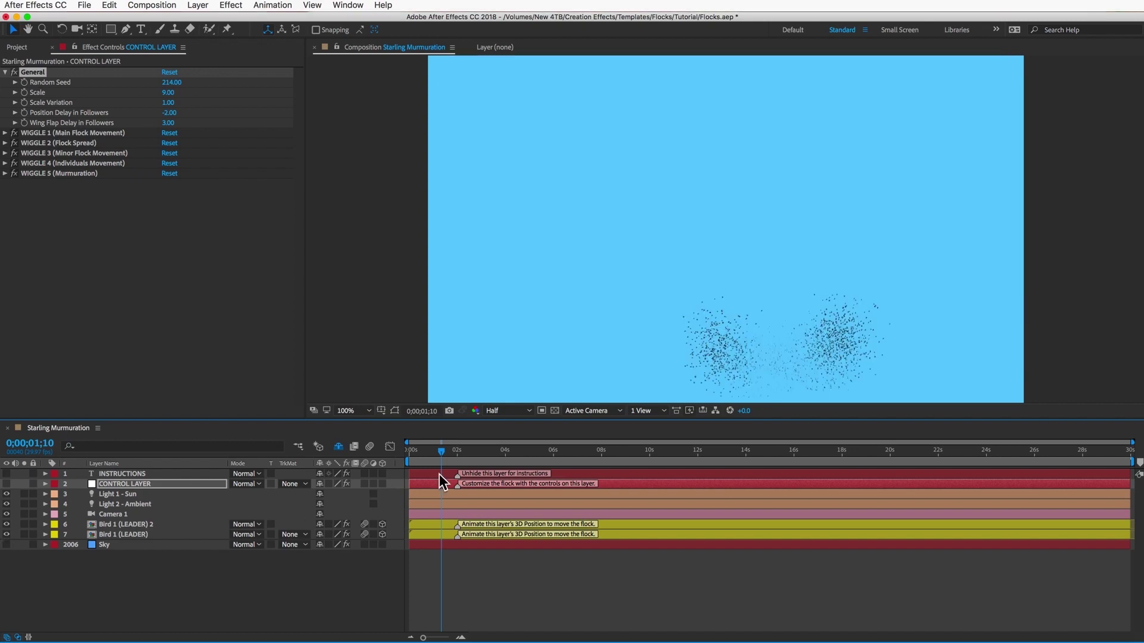
click(555, 411)
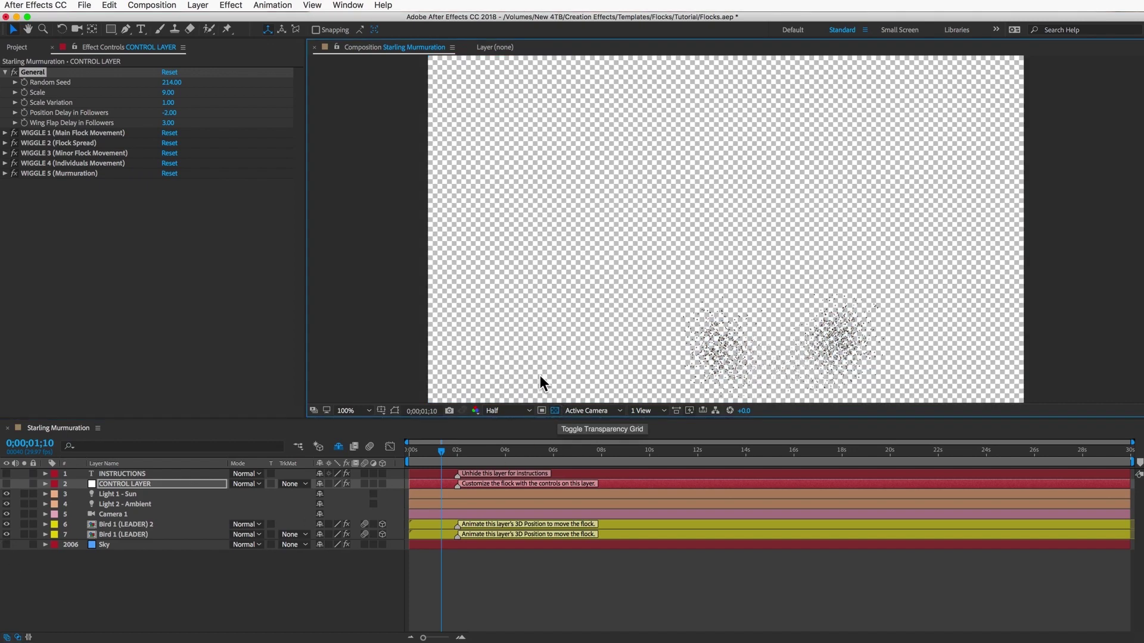
Send the composition to Adobe Media Encoder for rendering.
click(84, 5)
mouse_move(144, 6)
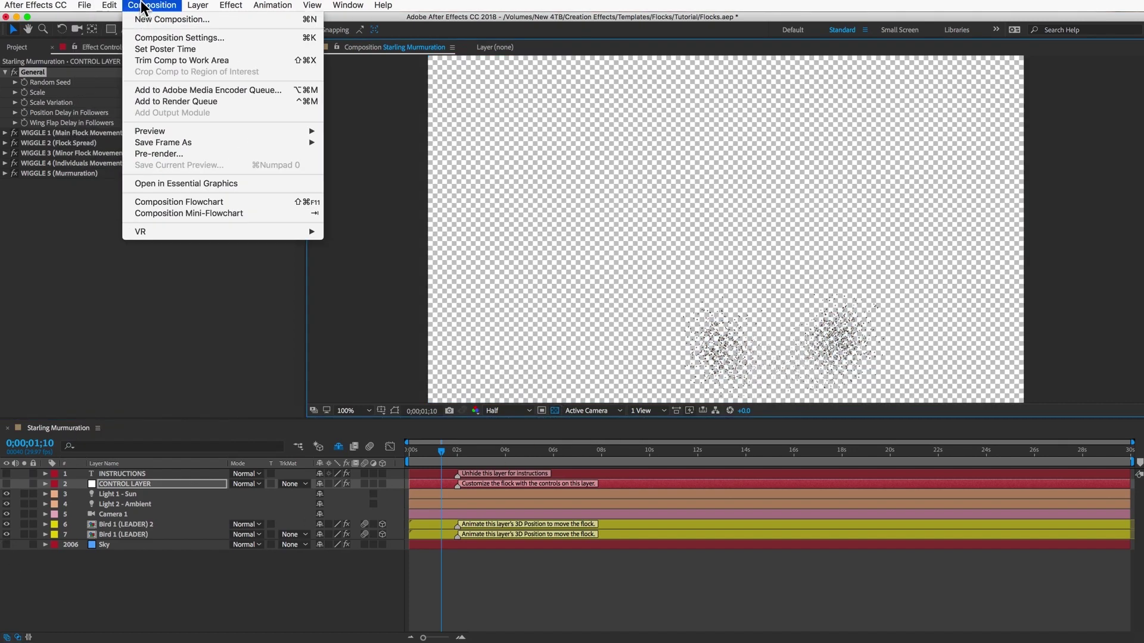
click(206, 90)
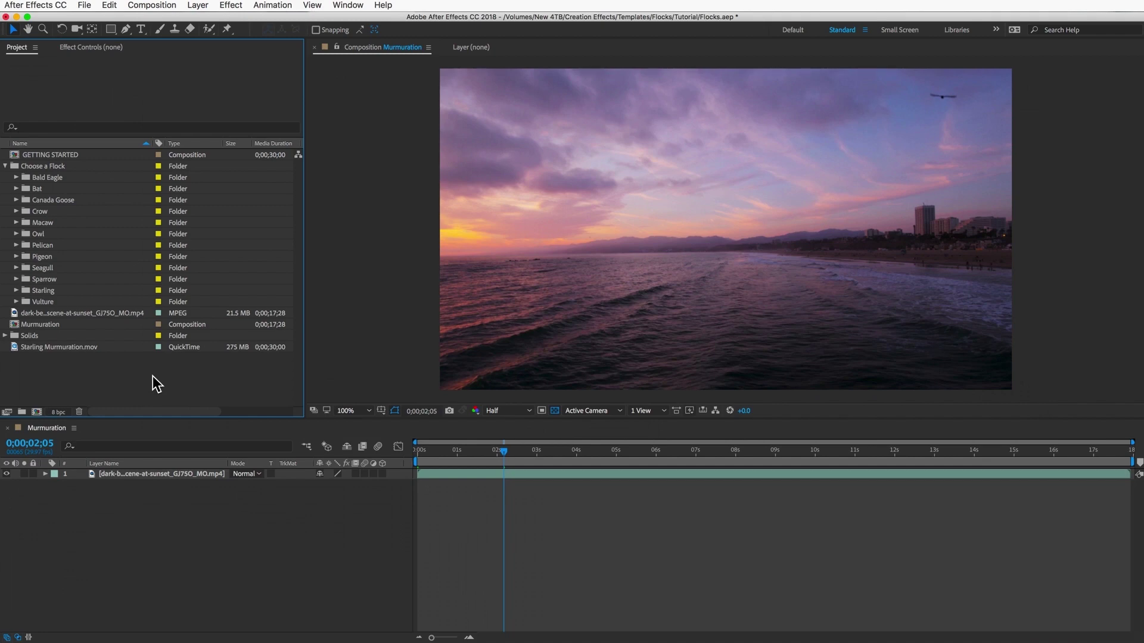
Place Starling Murmuration.mov above the beach footage, scale it to 65% and move it lower in the sky.
click(48, 348)
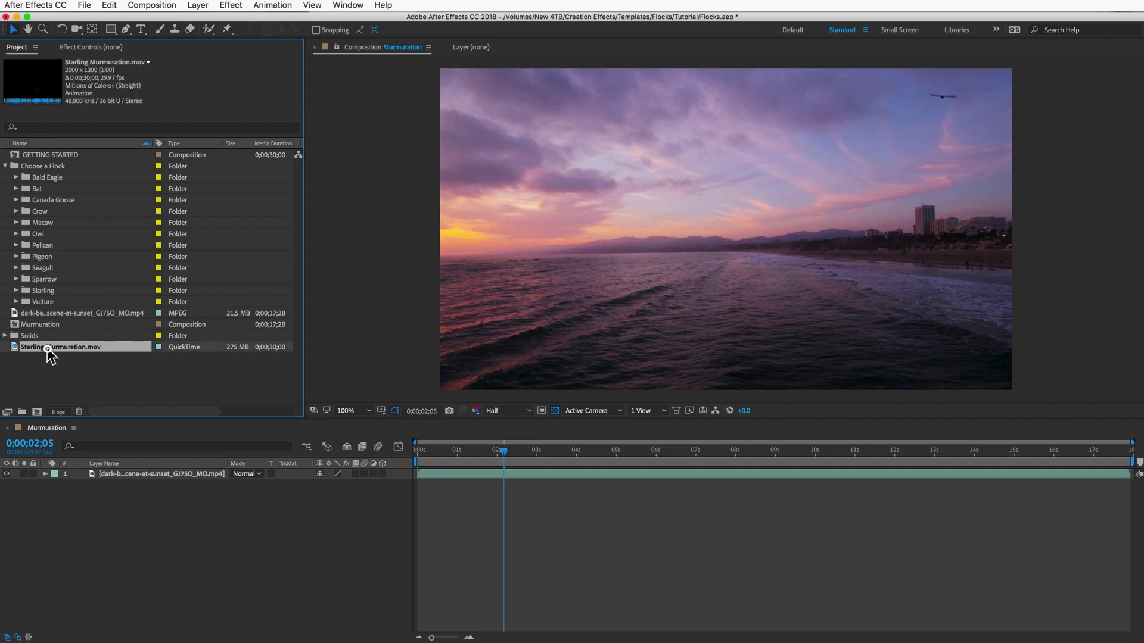
drag(48, 347, 130, 478)
drag(744, 352, 667, 184)
key(s)
drag(331, 484, 311, 484)
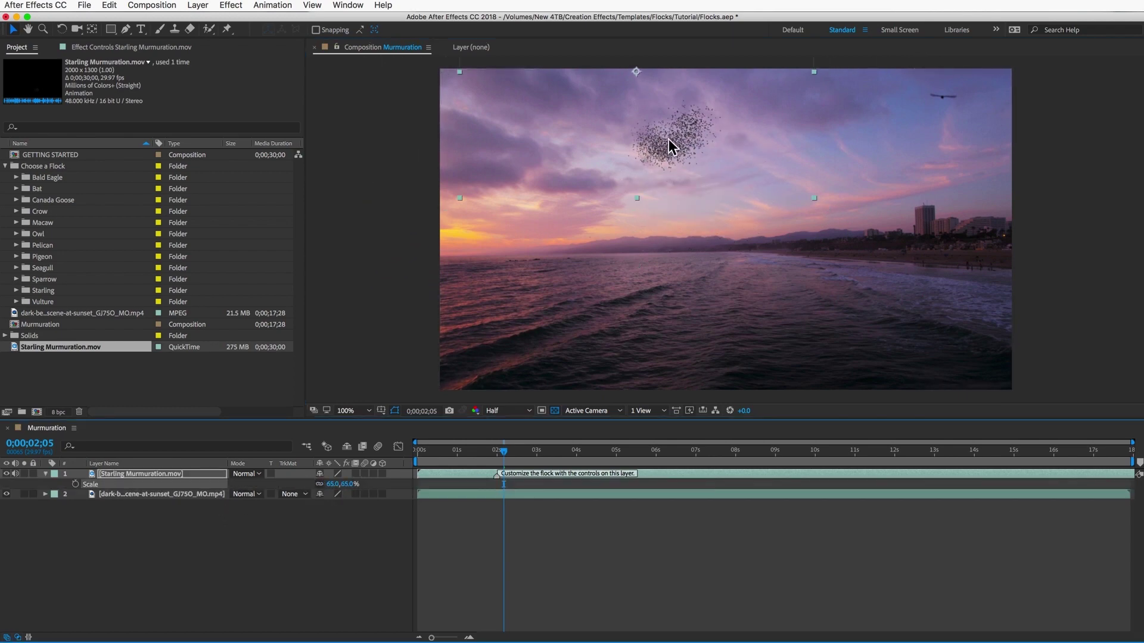
drag(669, 143, 664, 189)
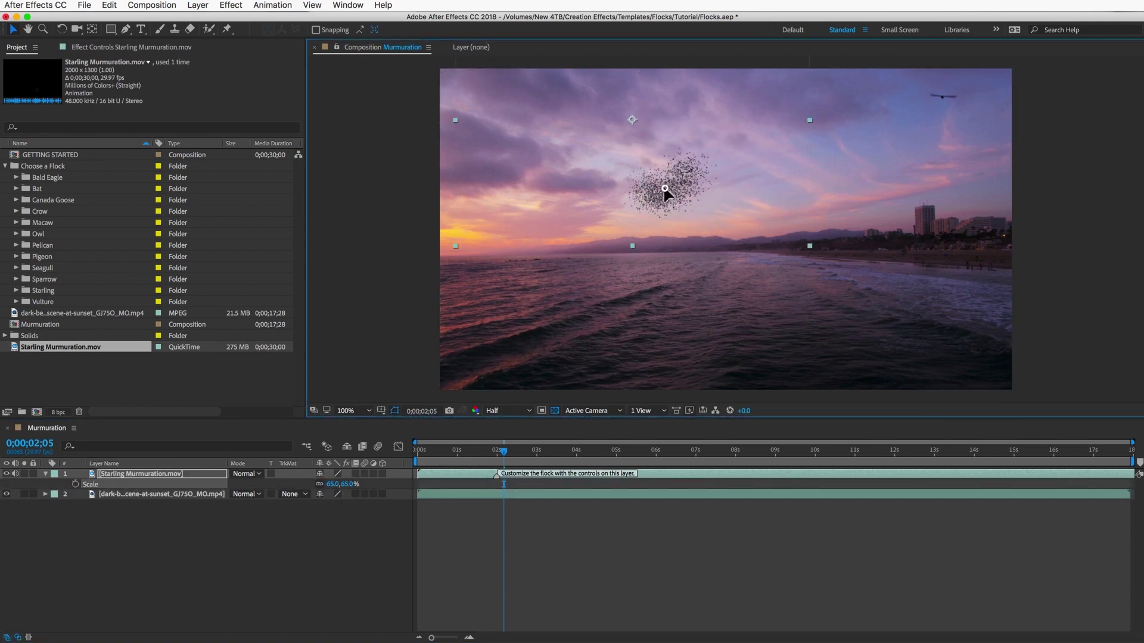
Add a Tint effect with sky-sampled dark and light colours at 24% strength.
click(243, 6)
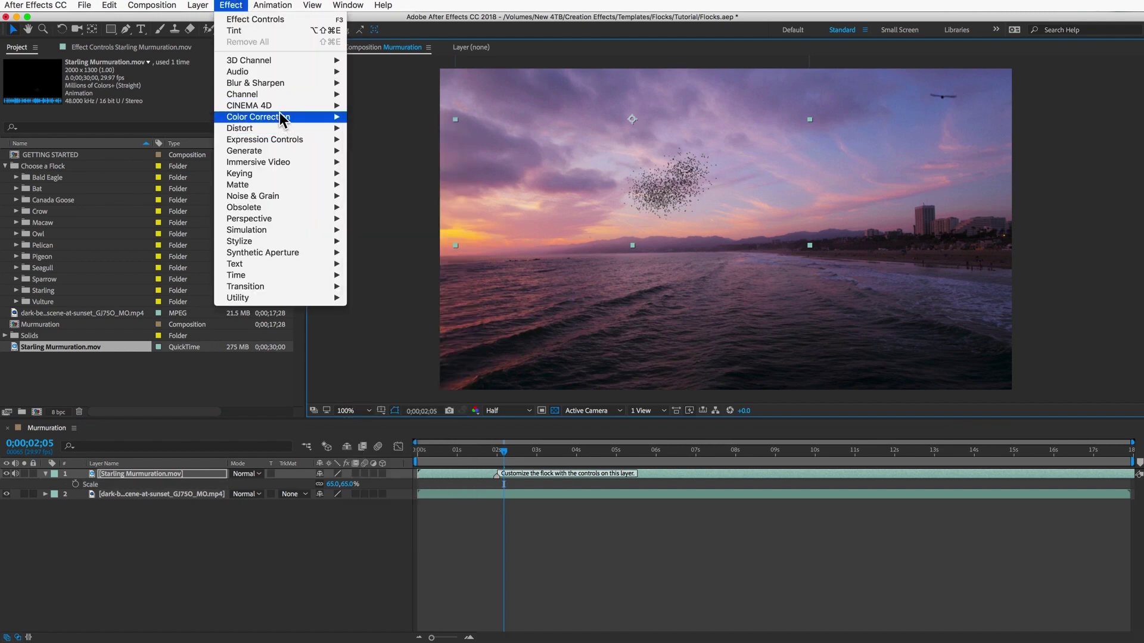
mouse_move(280, 118)
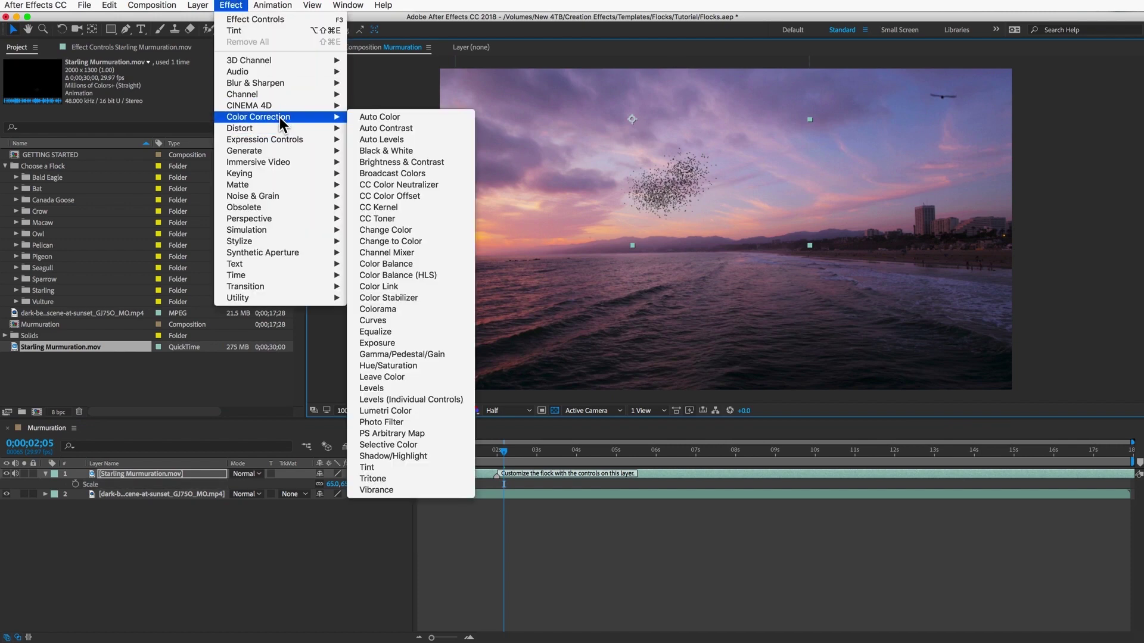
click(382, 467)
click(184, 83)
click(595, 248)
click(183, 93)
click(608, 230)
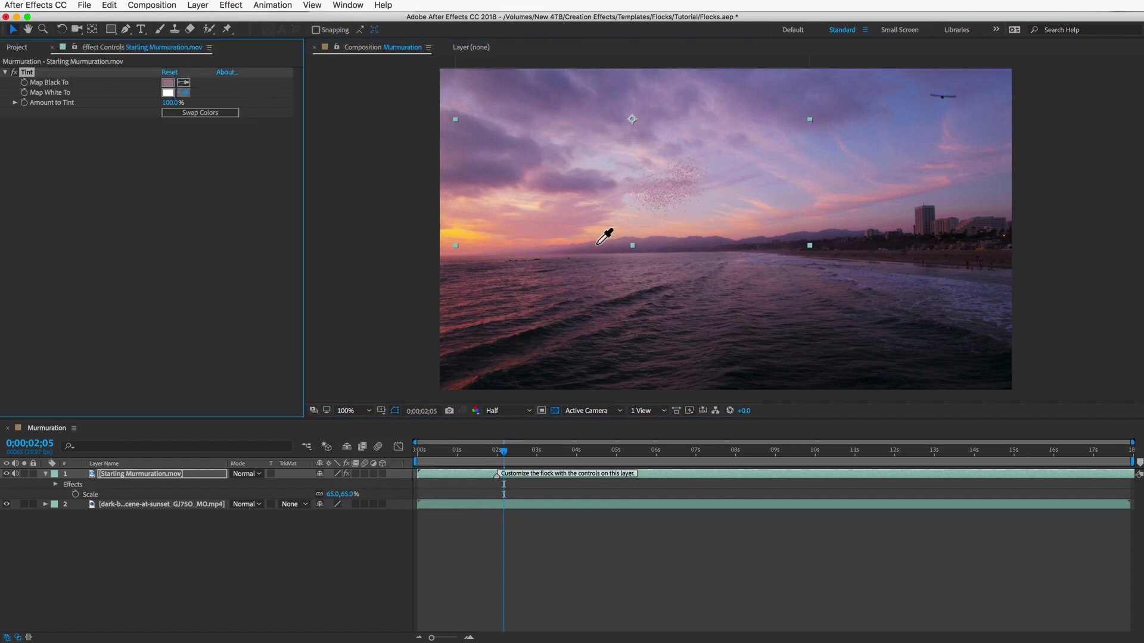
drag(171, 103, 143, 102)
Duplicate the flock layer, start the copy earlier, and rotate it 7°.
click(45, 473)
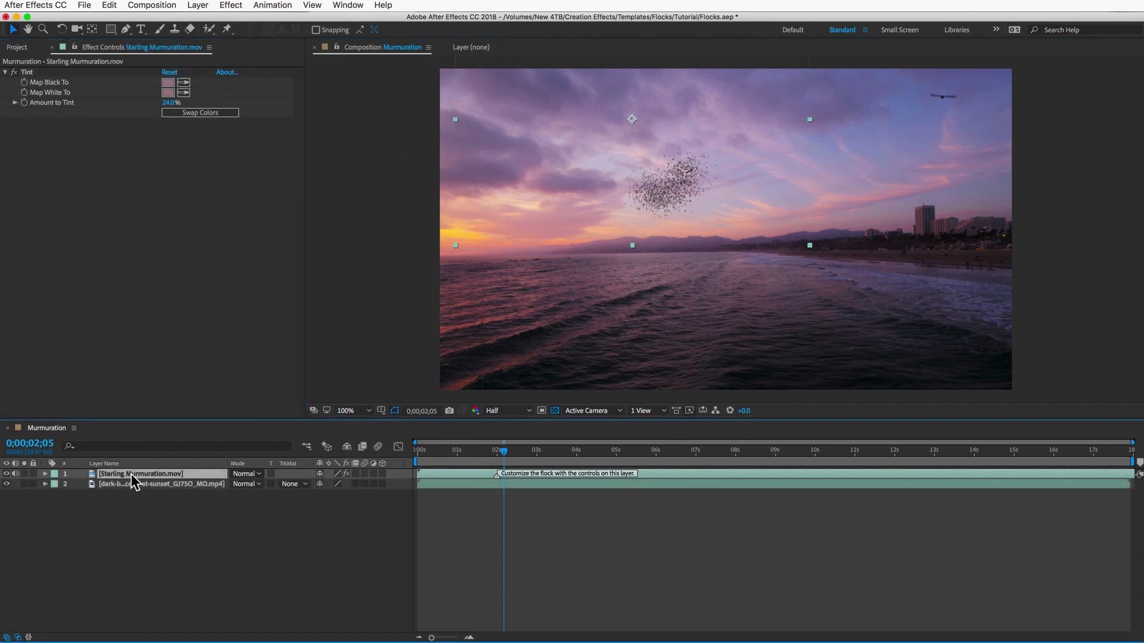
key(super+d)
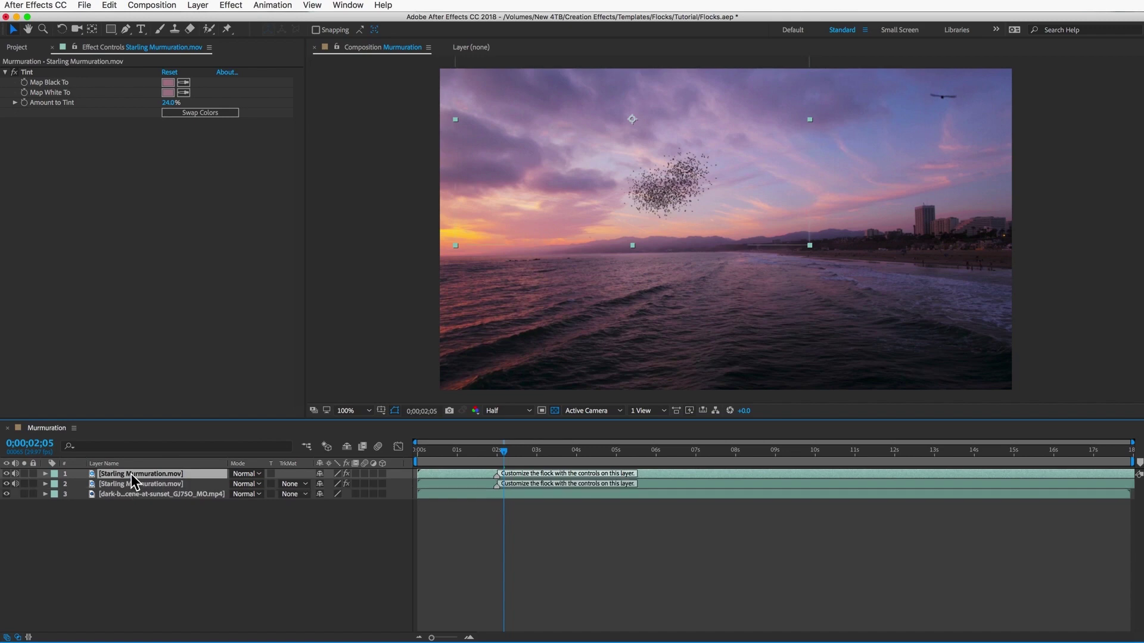
drag(437, 474, 419, 475)
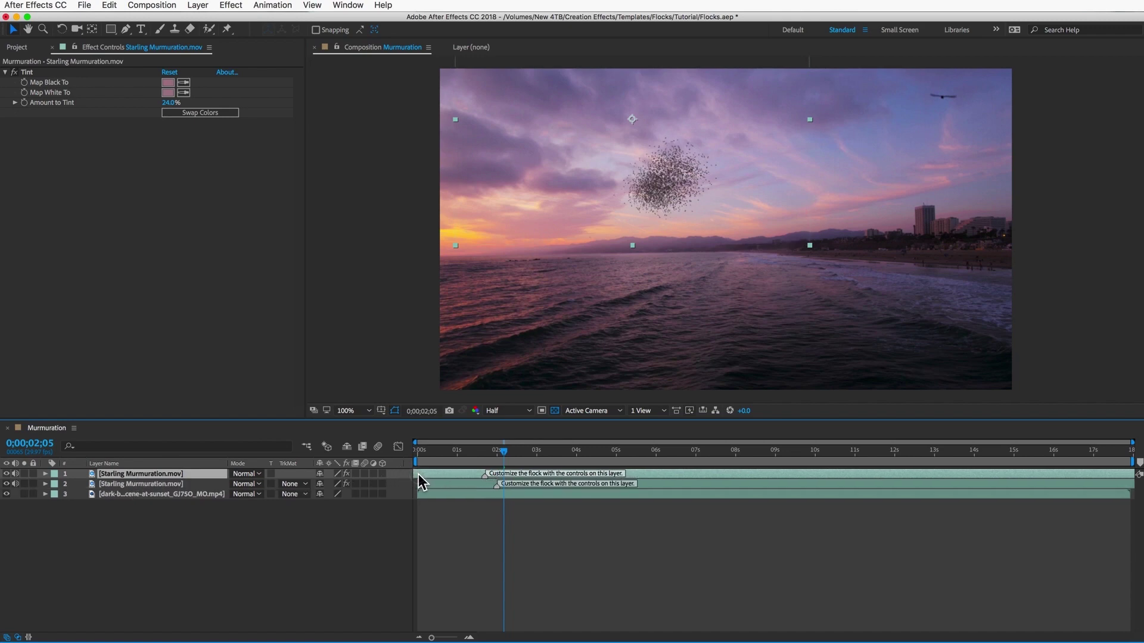
key(r)
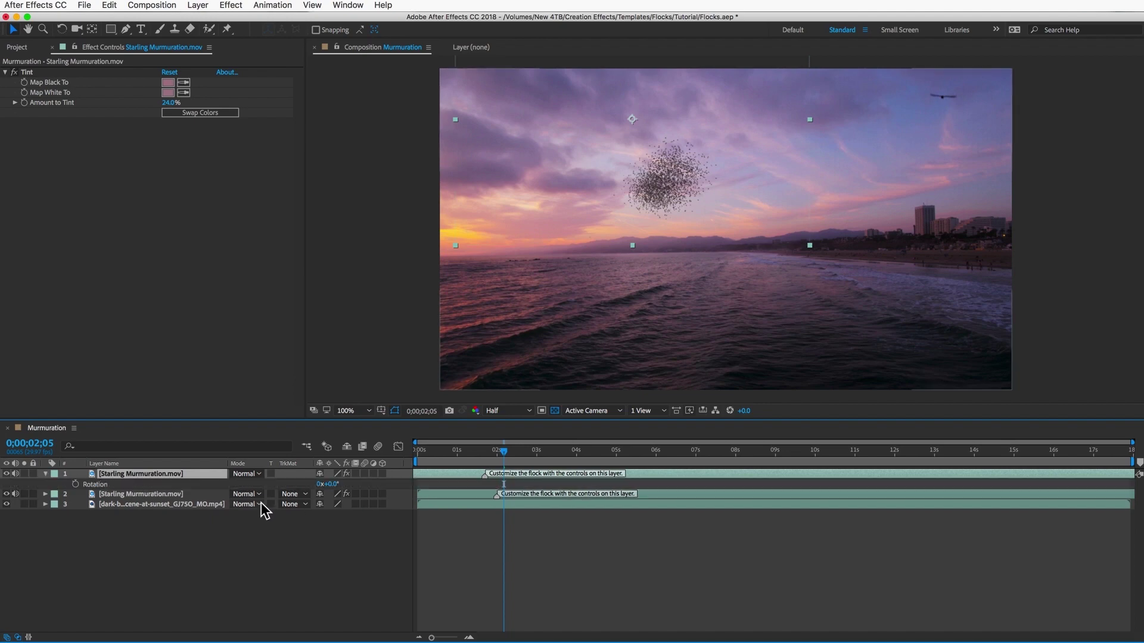
click(332, 484)
text(7)
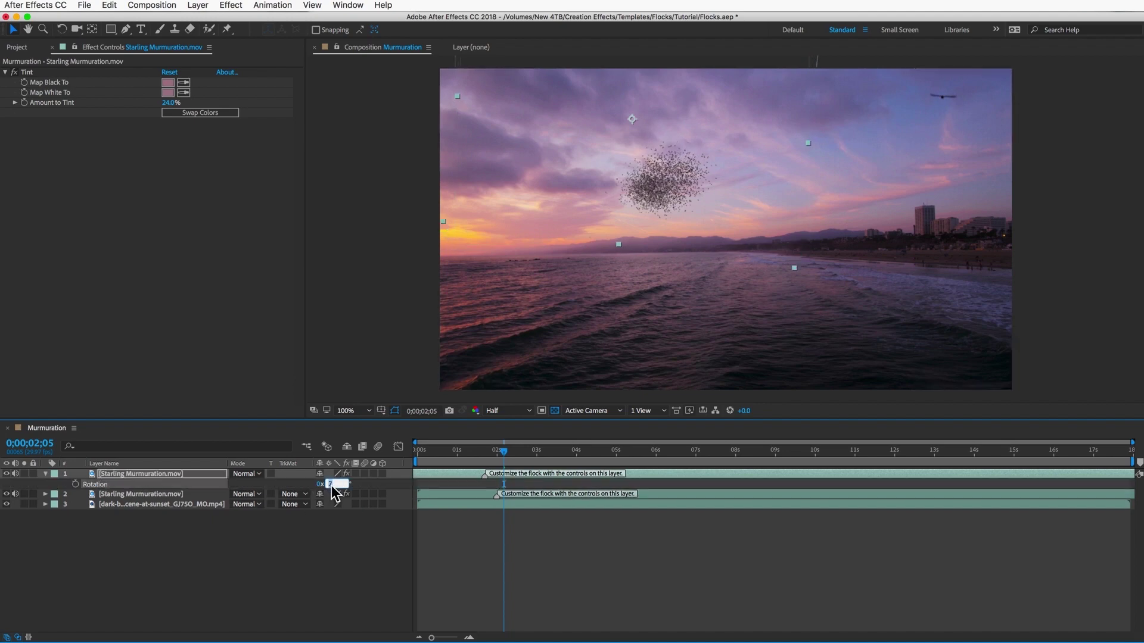
click(642, 183)
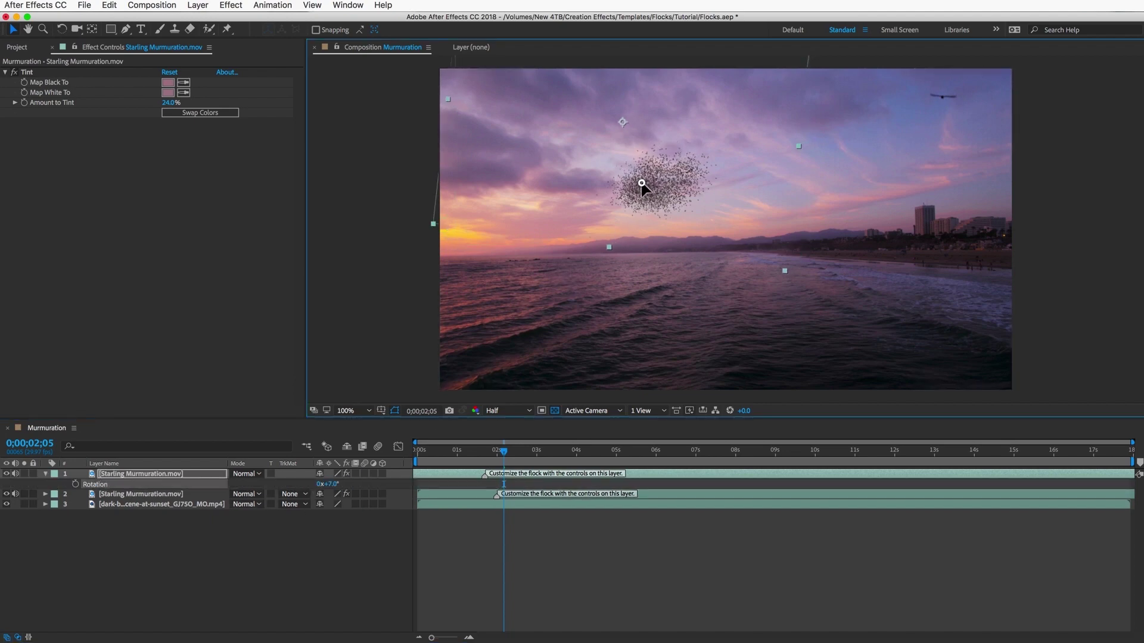
drag(642, 183, 640, 191)
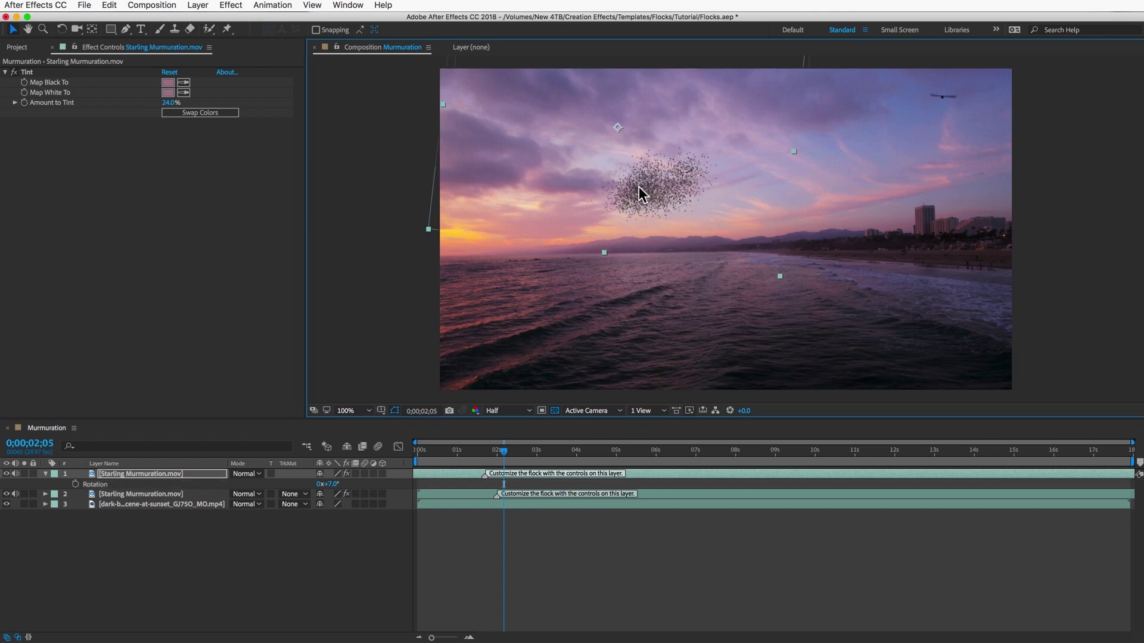
Scale the duplicated flock layer to 67%.
key(s)
drag(334, 484, 336, 487)
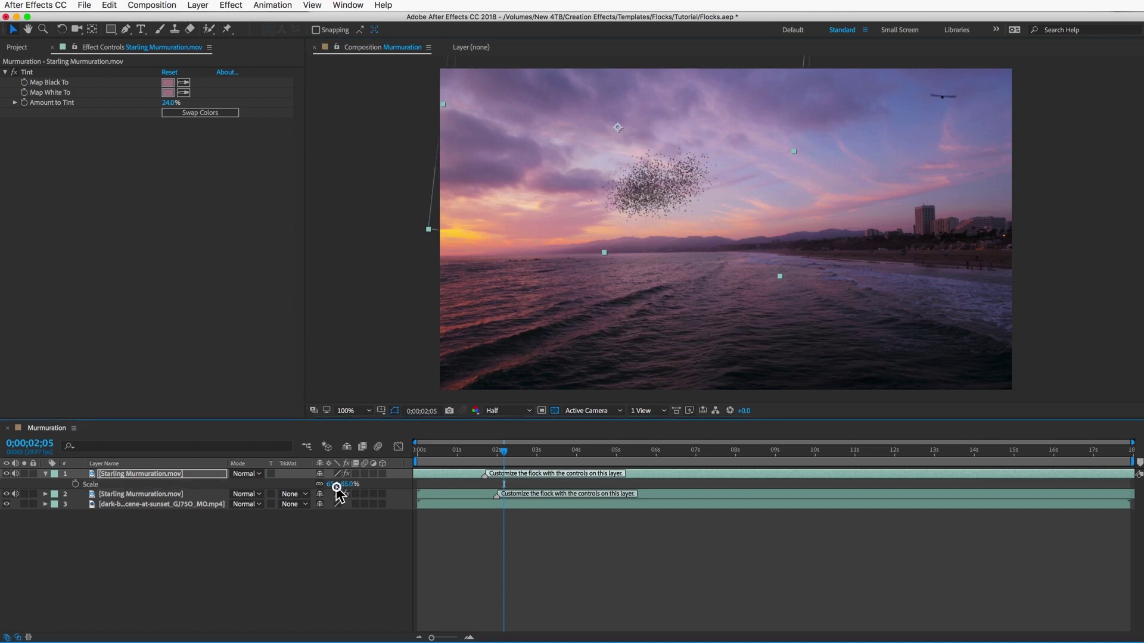
click(336, 487)
key(Up)
key(Up)
key(Up)
key(Up)
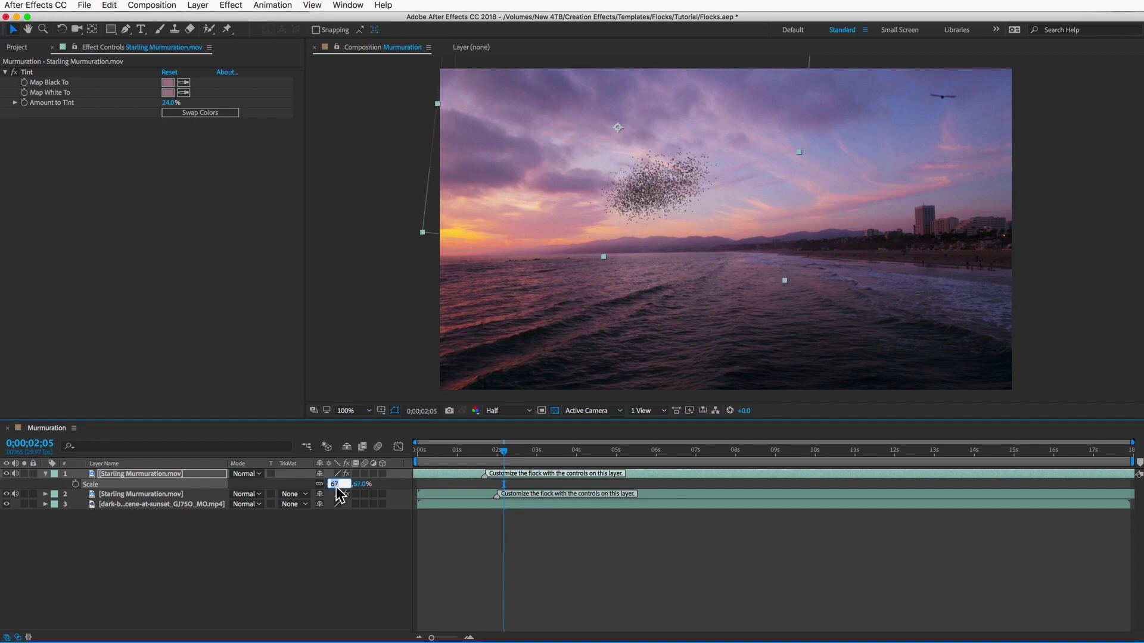
click(265, 538)
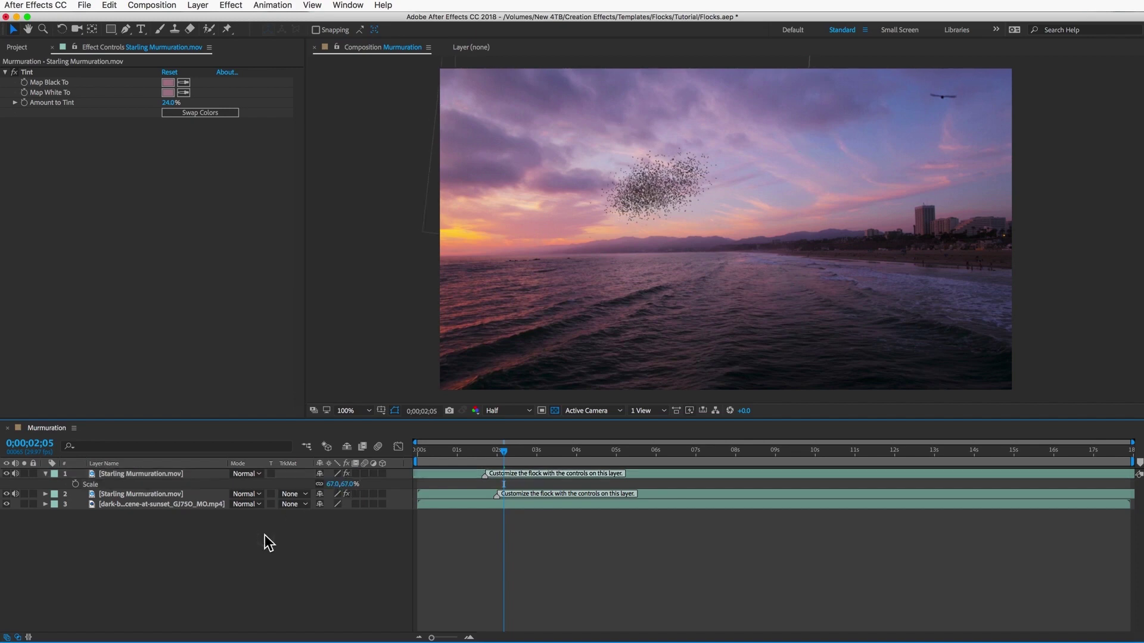
Duplicate the top flock layer, start the copy earlier in time, and give it a new rotation.
click(137, 475)
key(ctrl+d)
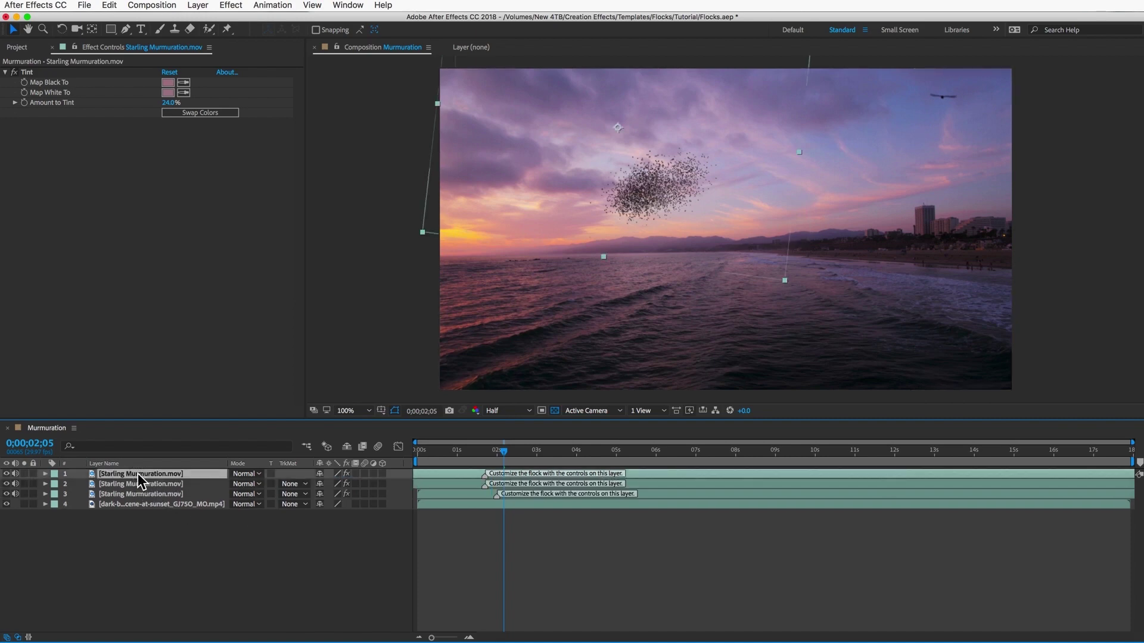
drag(432, 475, 421, 477)
click(619, 176)
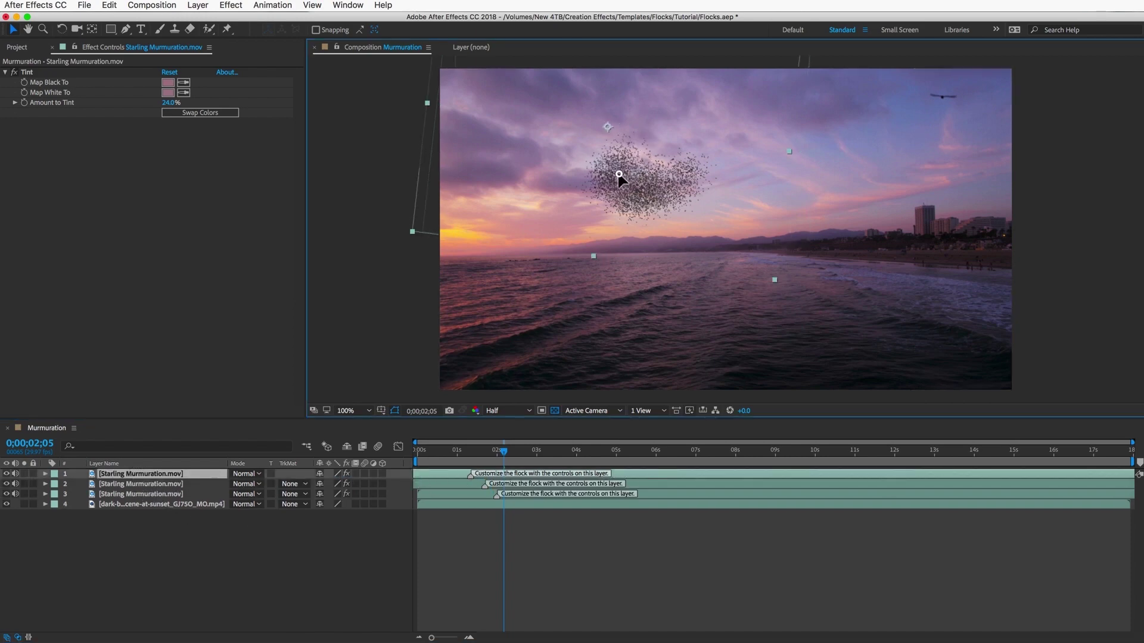
key(r)
click(334, 485)
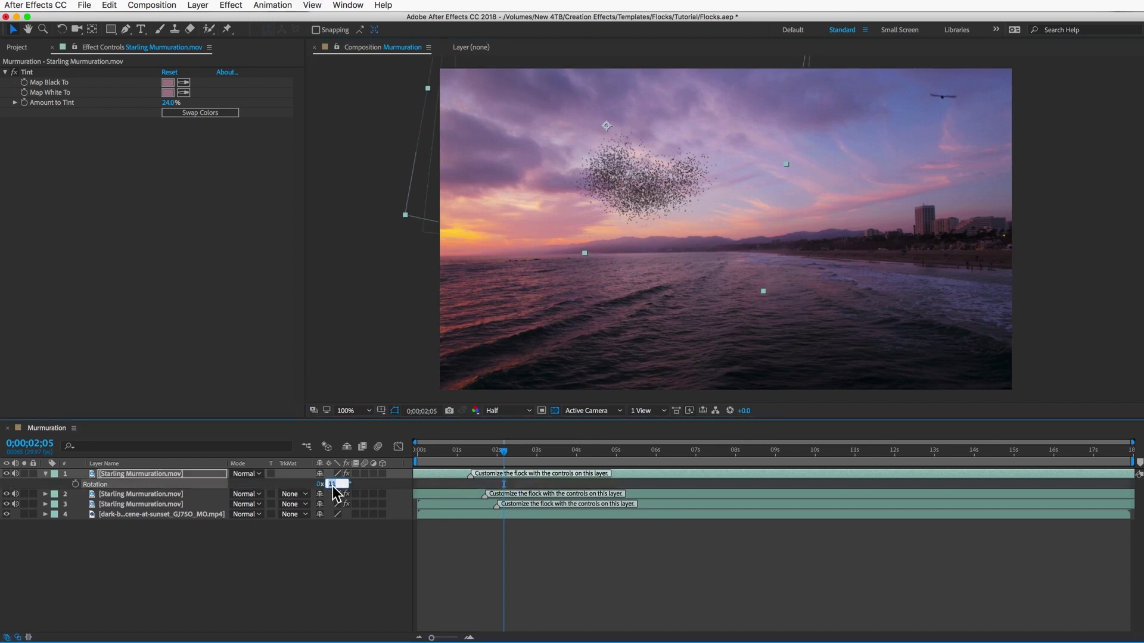
key(Return)
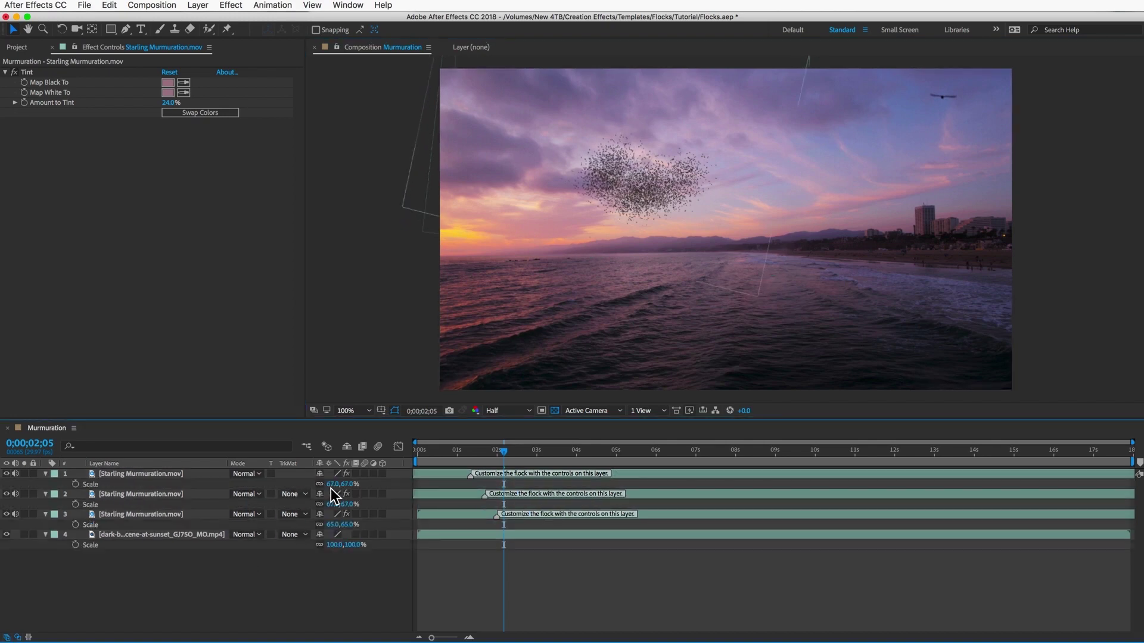
click(153, 592)
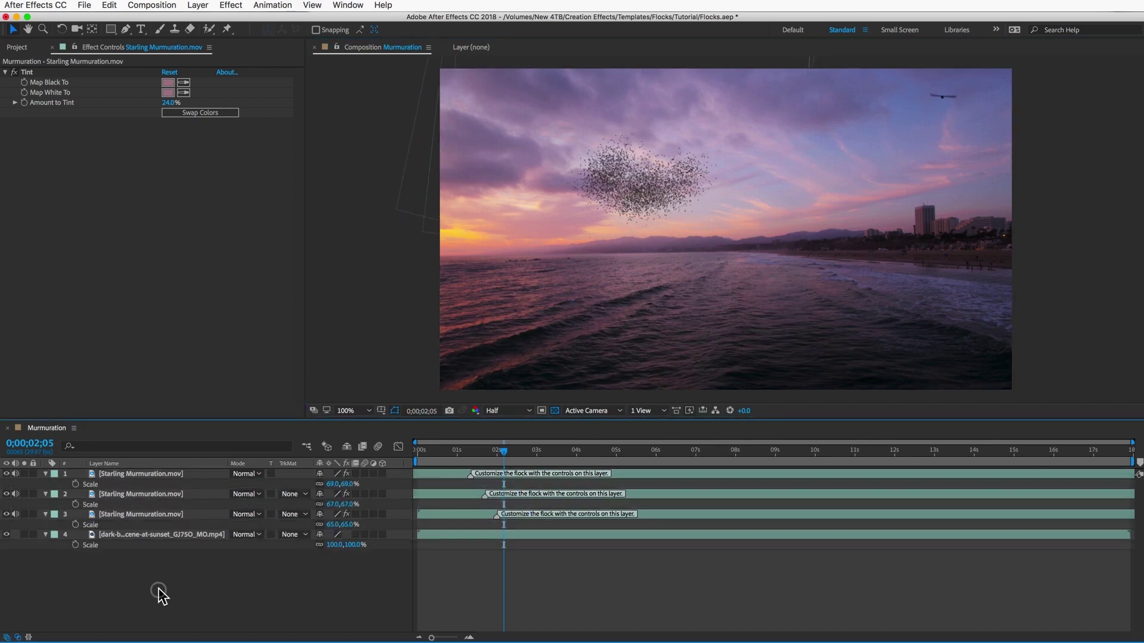
Duplicate the top flock layer and slide the copy earlier in time.
click(136, 475)
key(super+d)
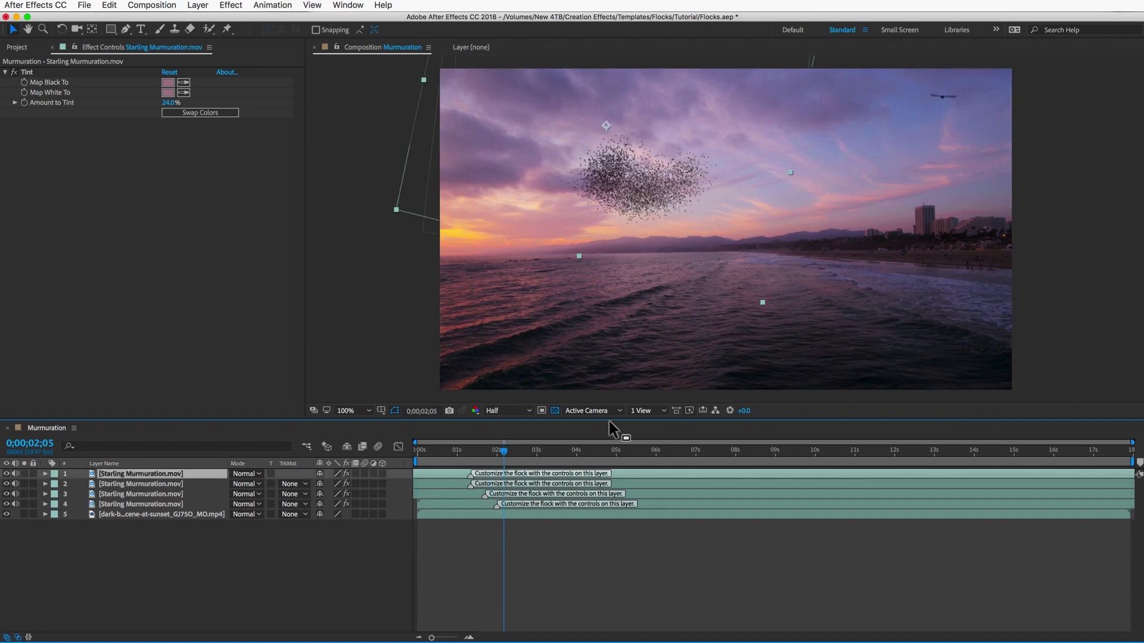
drag(930, 472, 794, 475)
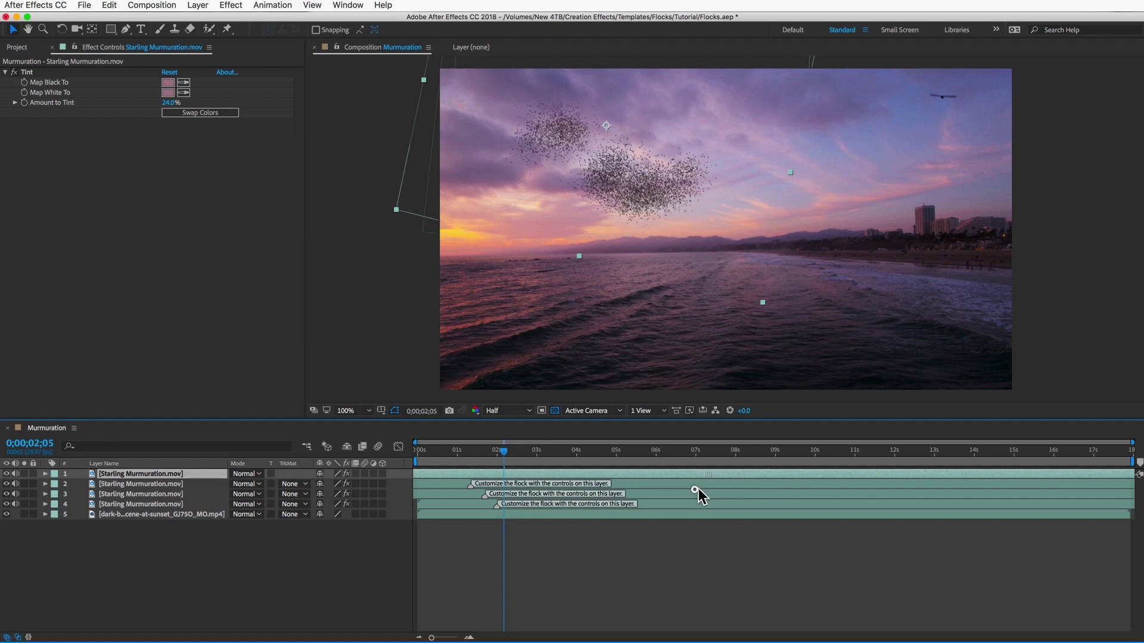
drag(549, 506, 574, 507)
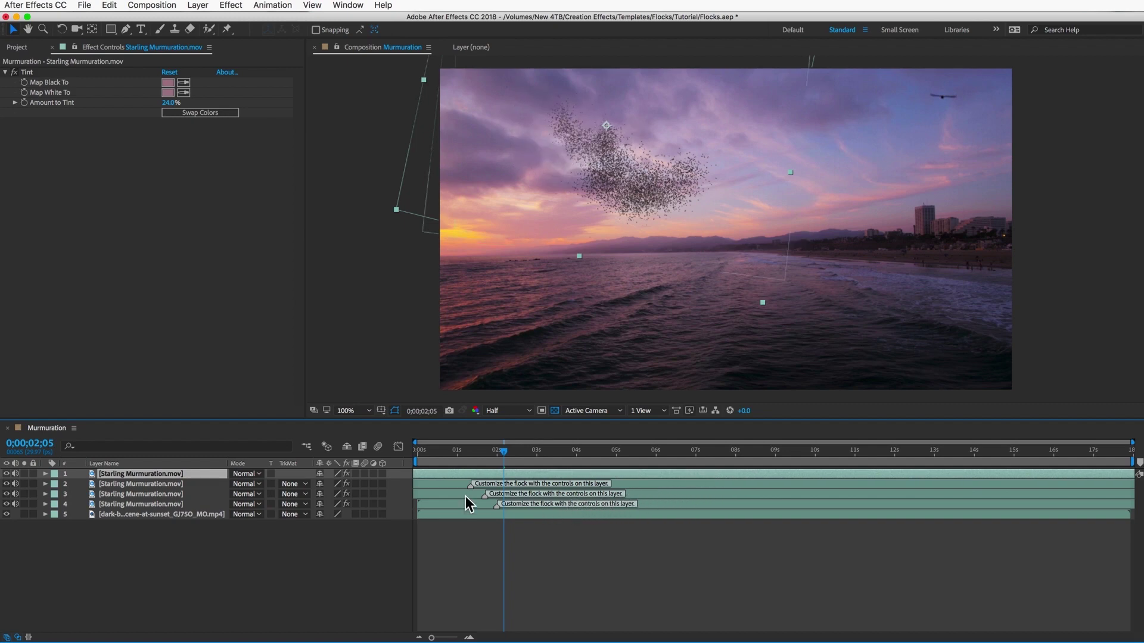
Duplicate it once more, select the top two flock layers, and show their Position.
key(super+d)
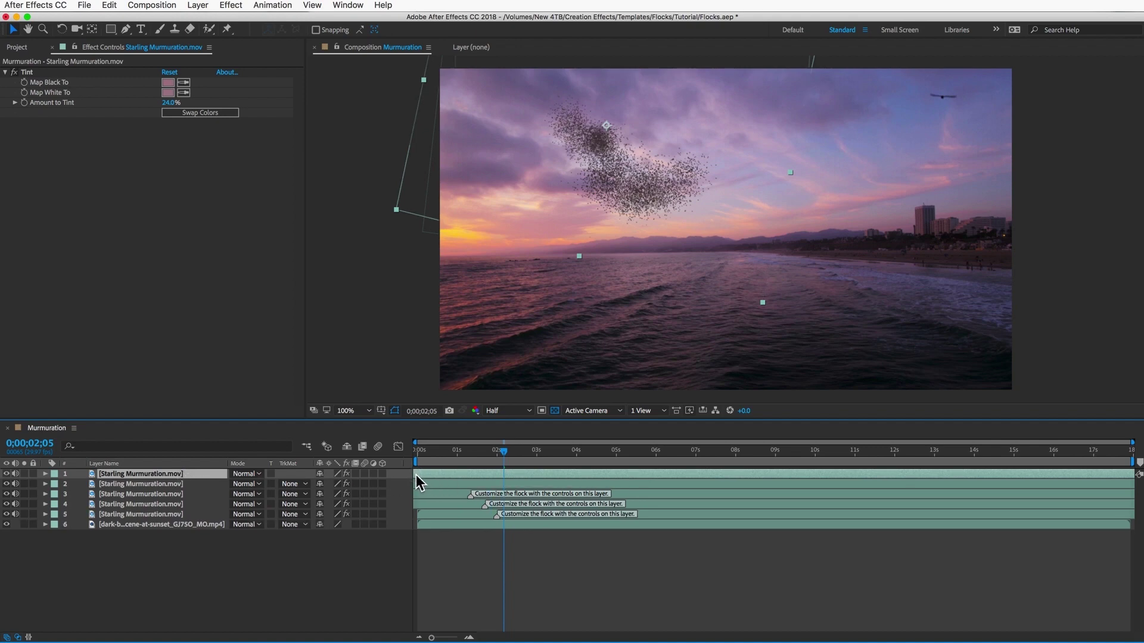
key(r)
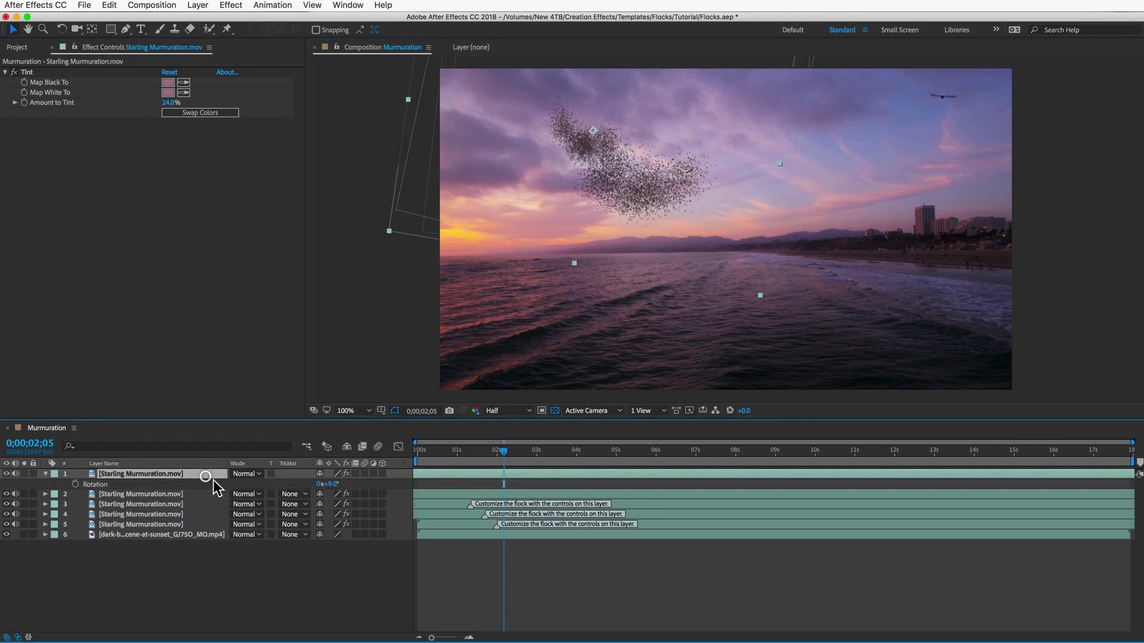
shift+click(179, 494)
key(r)
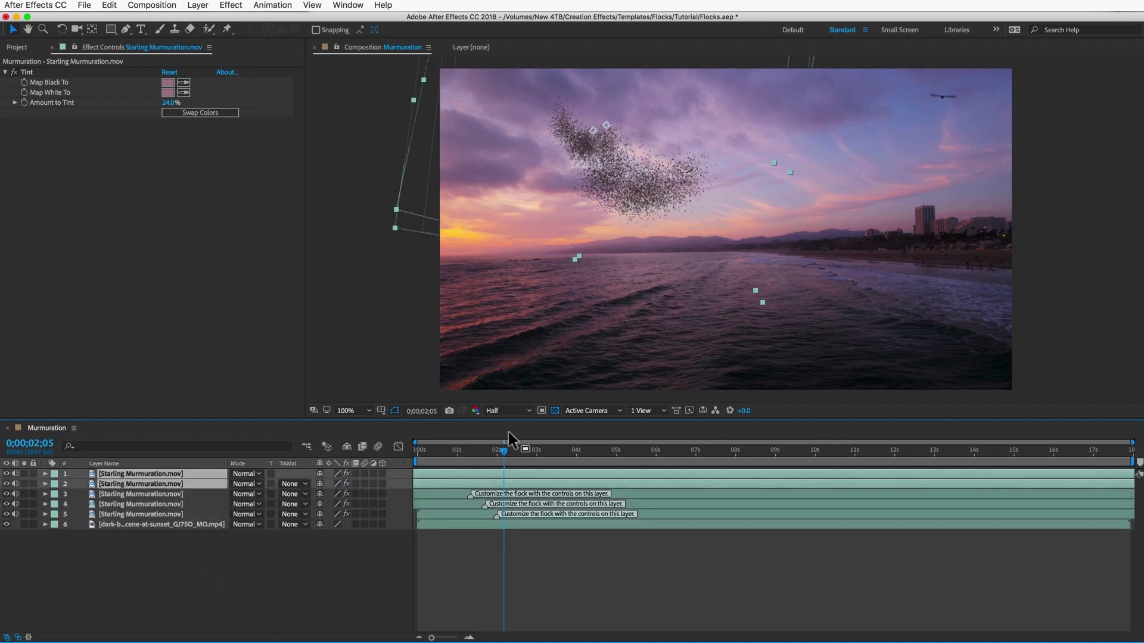
drag(507, 451, 675, 465)
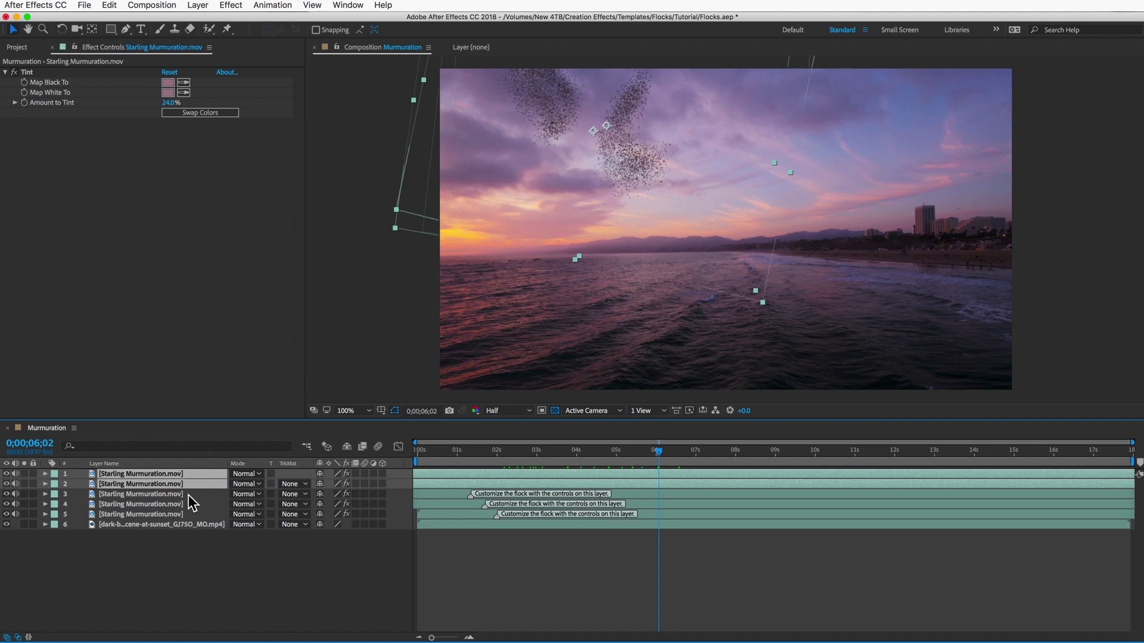
key(p)
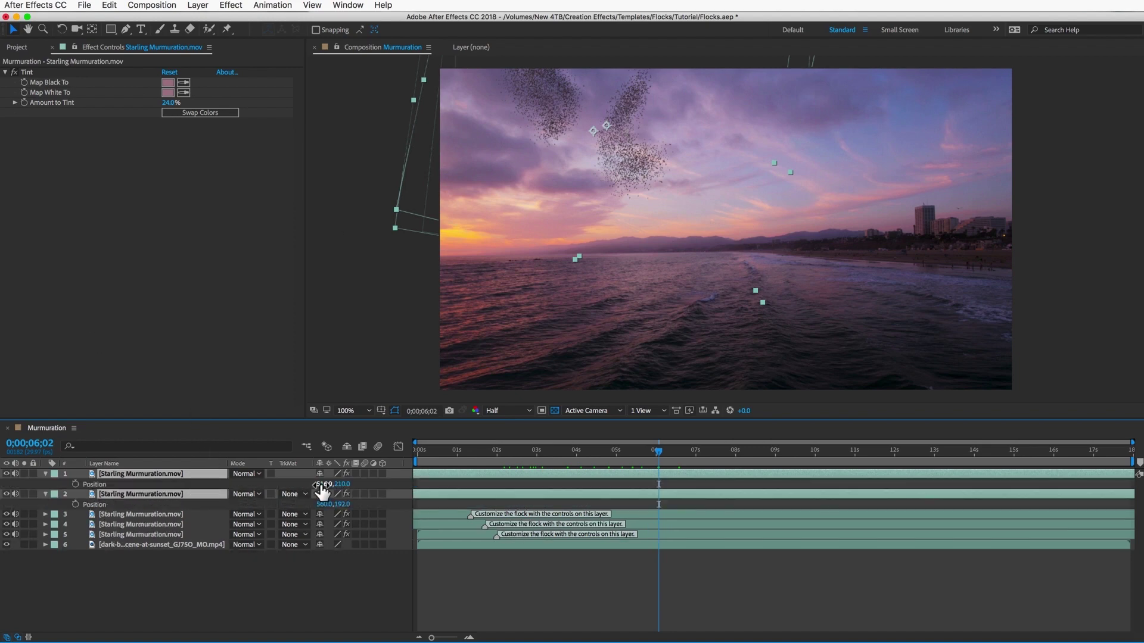
Keyframe the top two flocks' Position across about 15 seconds, then select all those keyframes.
drag(244, 485, 82, 489)
drag(331, 484, 268, 518)
click(937, 451)
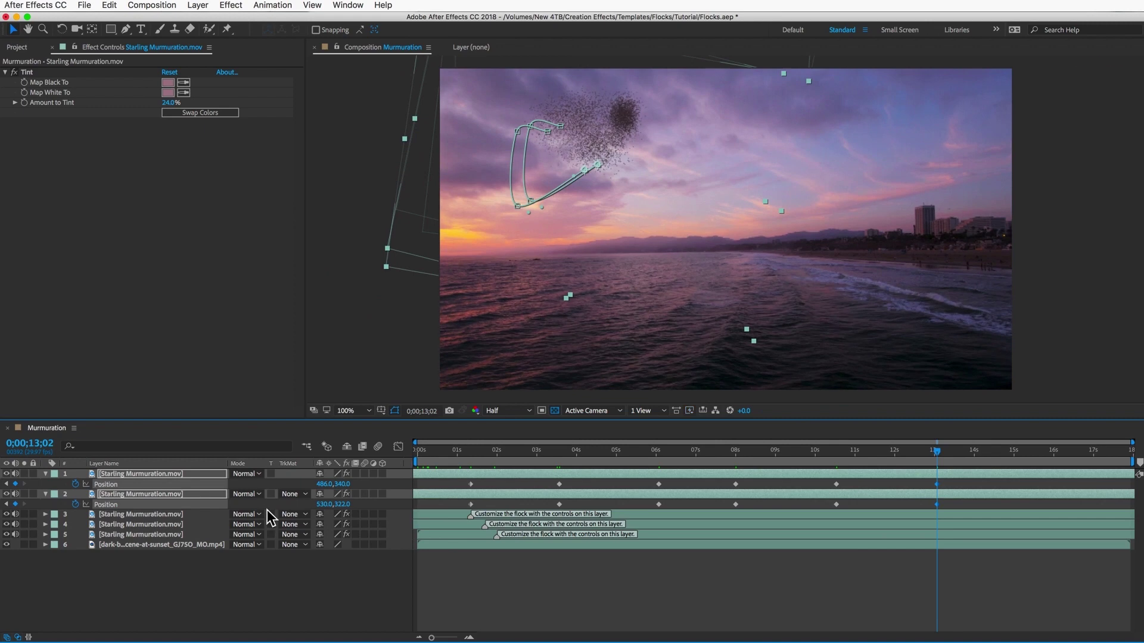
click(1014, 452)
drag(334, 484, 286, 513)
key(End)
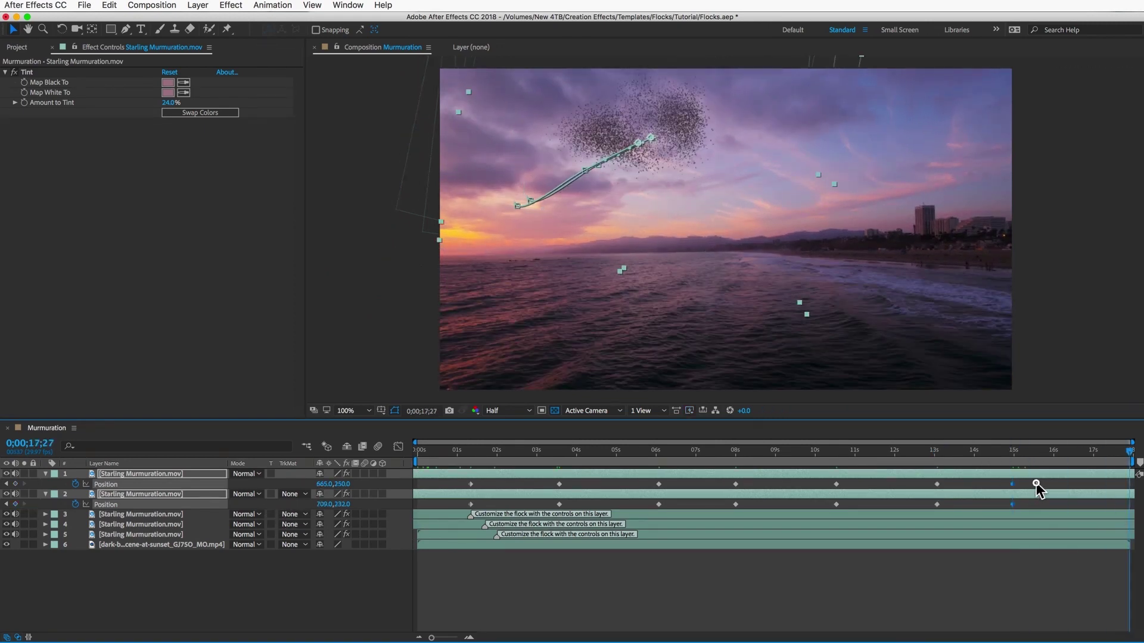
drag(1037, 484, 452, 510)
Apply Keyframe Assistant > Easy Ease to the selected Position keyframes.
right_click(471, 484)
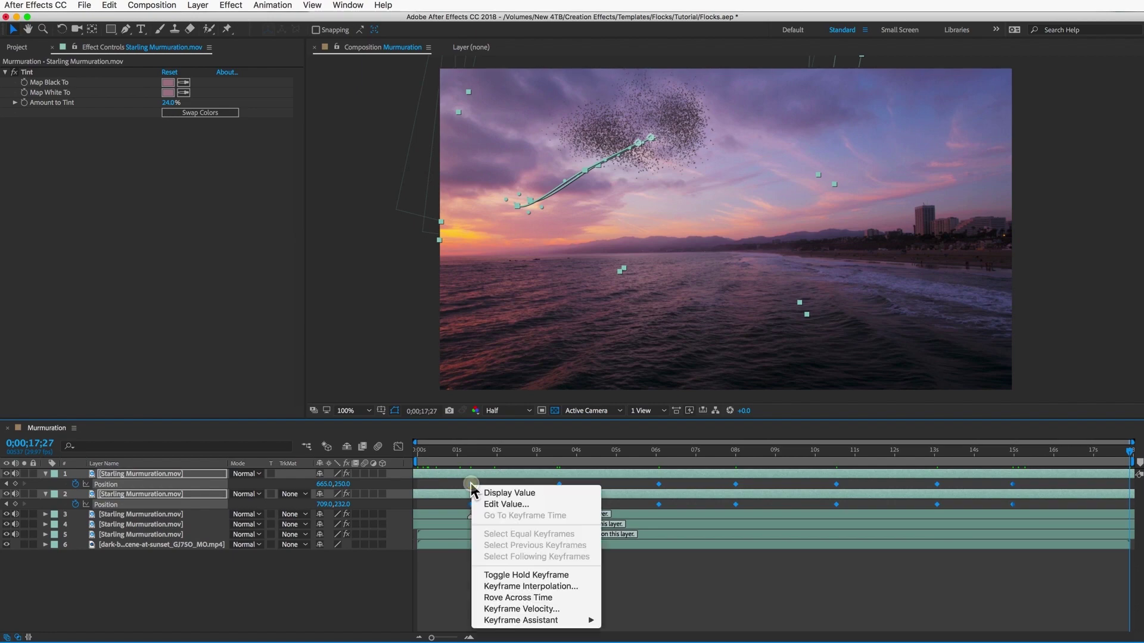
mouse_move(559, 621)
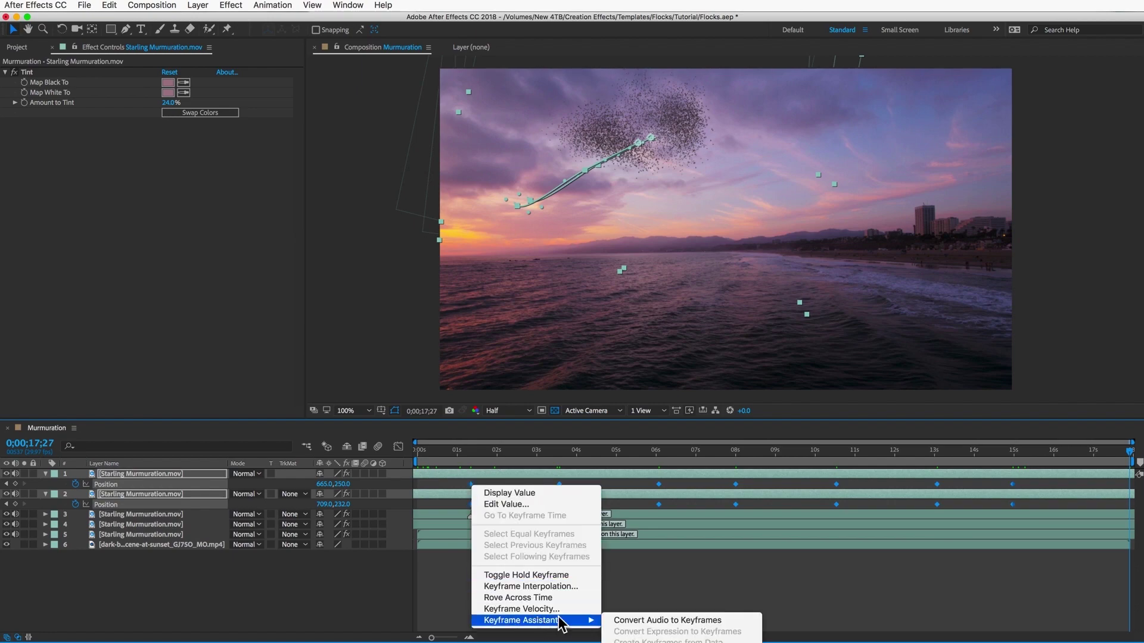
click(607, 639)
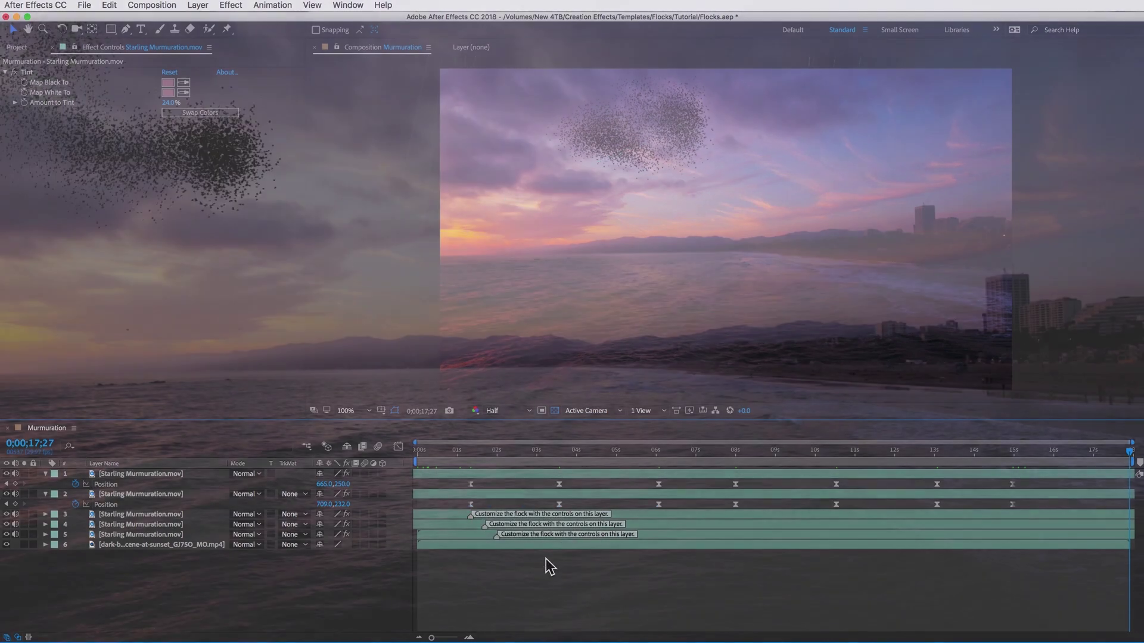